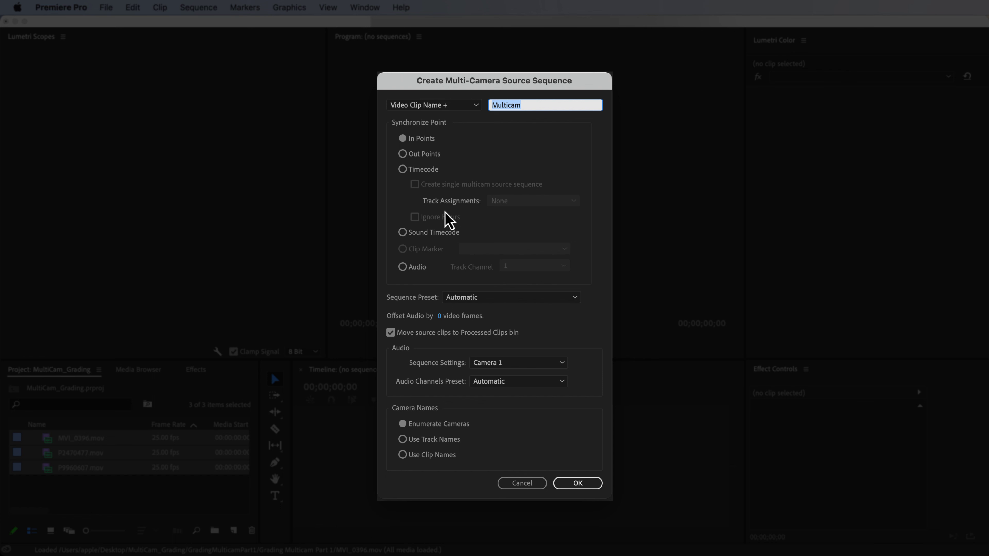
# - Create a multi-camera source sequence synchronized by audio, with "Scene 4H Multicam" as the name suffix
pyautogui.click(415, 268)
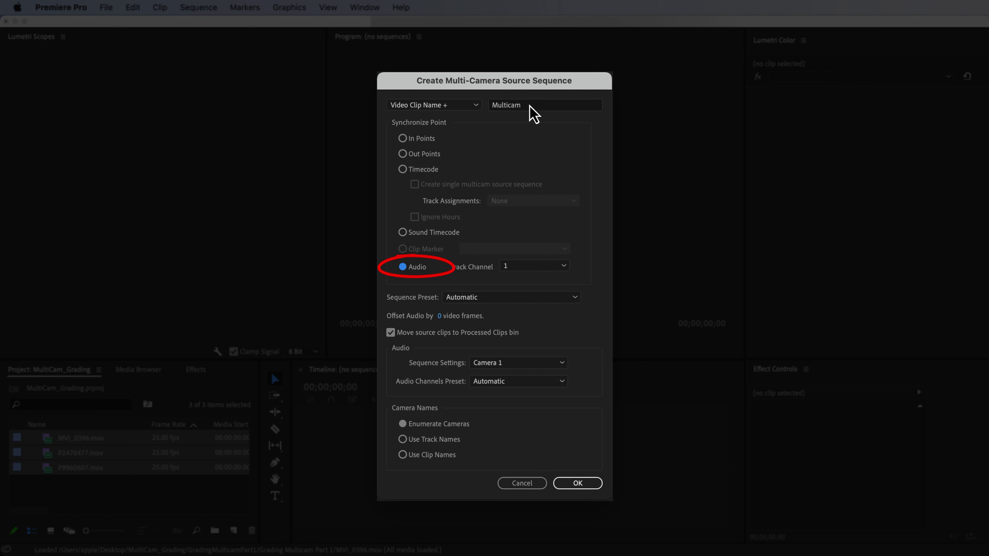
pyautogui.click(491, 106)
pyautogui.write('Scene 4H Multicam')
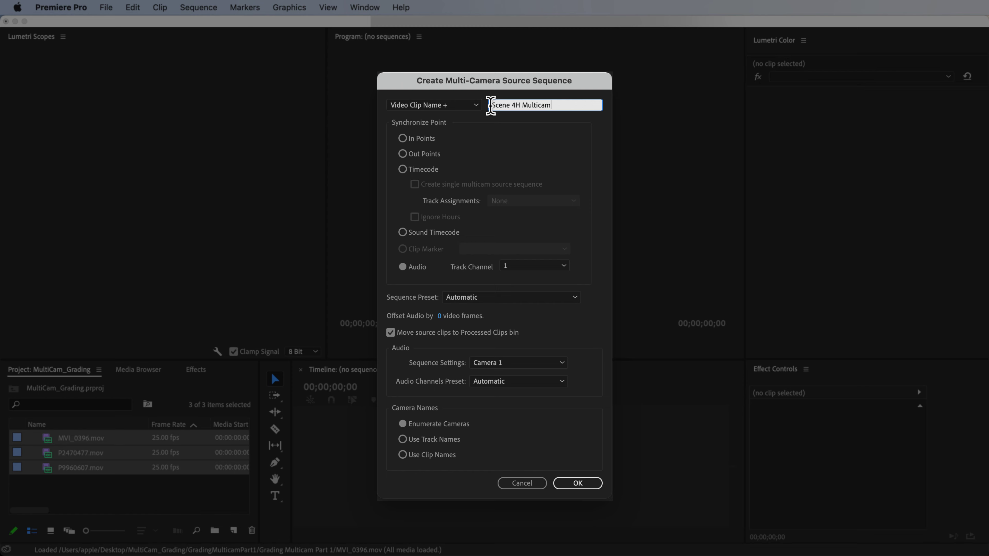
pyautogui.click(578, 484)
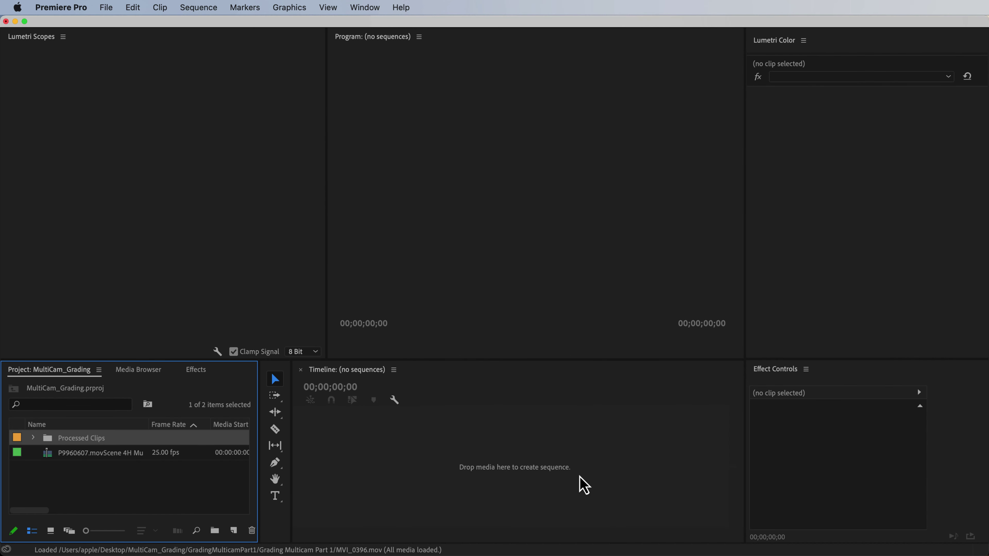
# - Preview the Scene 4H Multicam sequence in the Source Monitor and open it in the timeline
pyautogui.doubleClick(48, 453)
pyautogui.moveTo(14, 342); pyautogui.dragTo(108, 345)
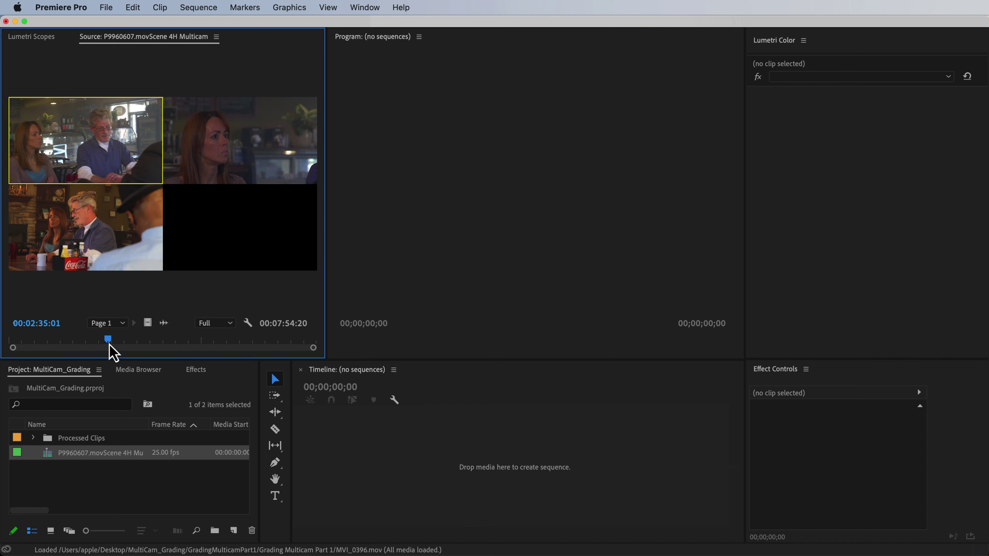
pyautogui.rightClick(49, 456)
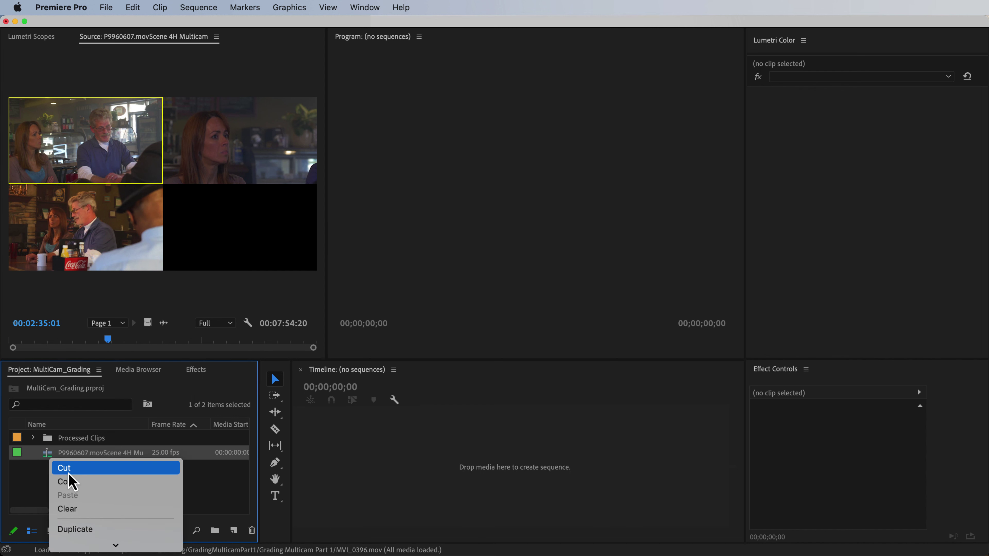
pyautogui.scroll(-10, 77, 470)
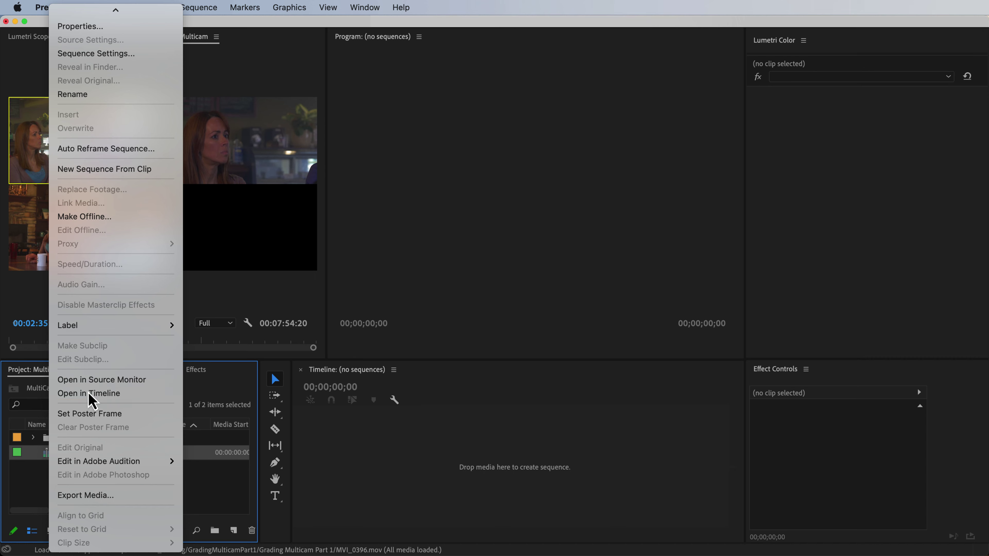
pyautogui.click(88, 393)
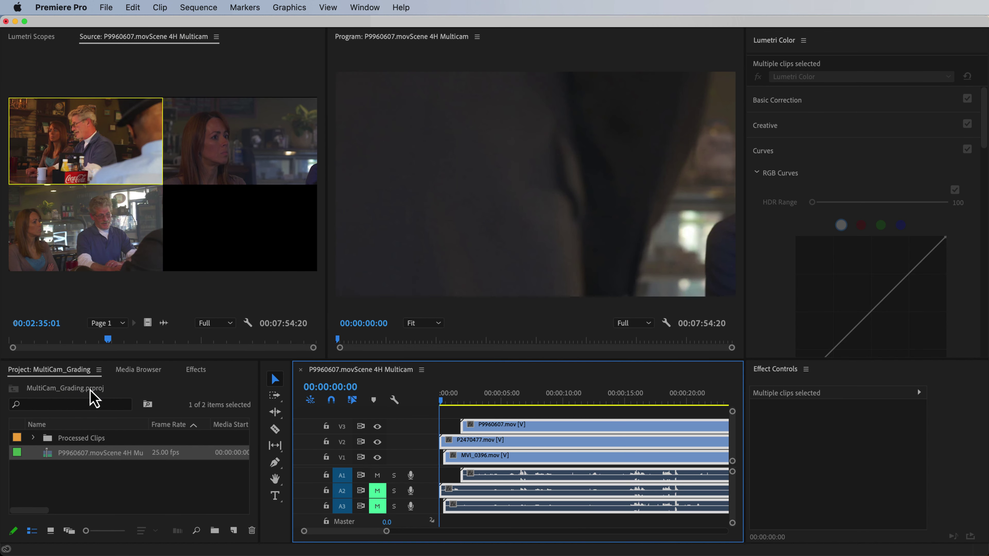
# - Scrub the multicam sequence and compare the camera angles by hiding and restoring tracks V3 and V2
pyautogui.moveTo(450, 402); pyautogui.dragTo(742, 408)
pyautogui.press('-')
pyautogui.press('-')
pyautogui.press('-')
pyautogui.moveTo(525, 406); pyautogui.dragTo(626, 408)
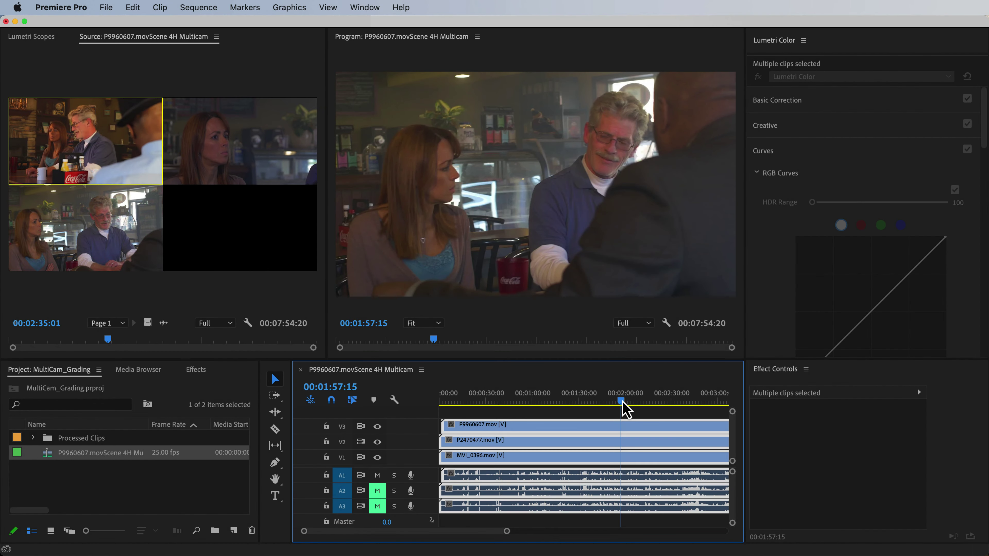
pyautogui.moveTo(512, 403); pyautogui.dragTo(550, 404)
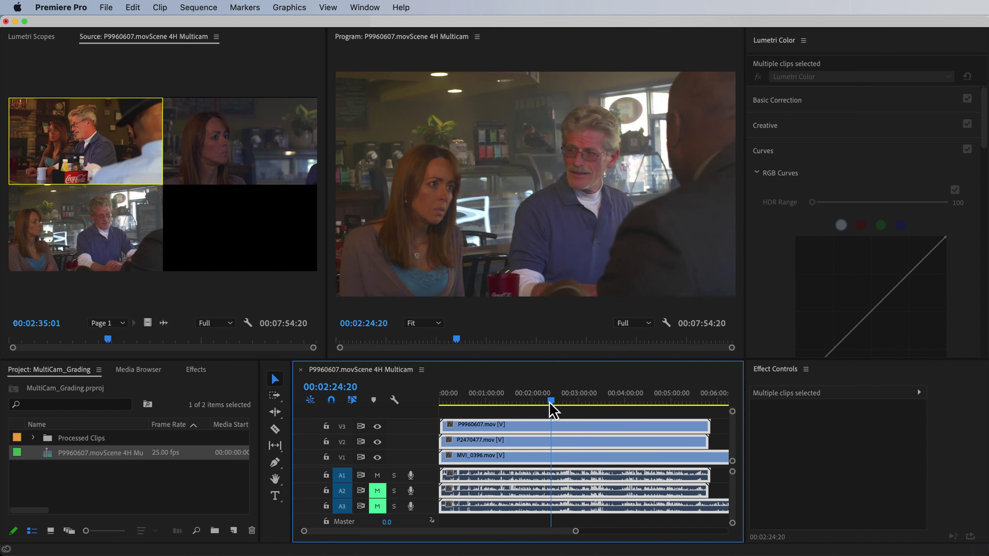
pyautogui.click(378, 426)
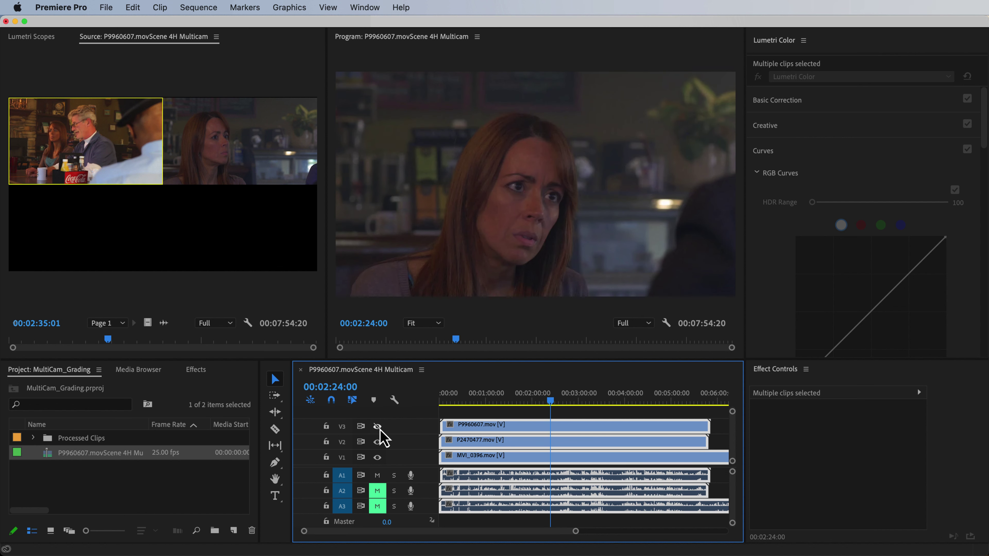
pyautogui.click(377, 442)
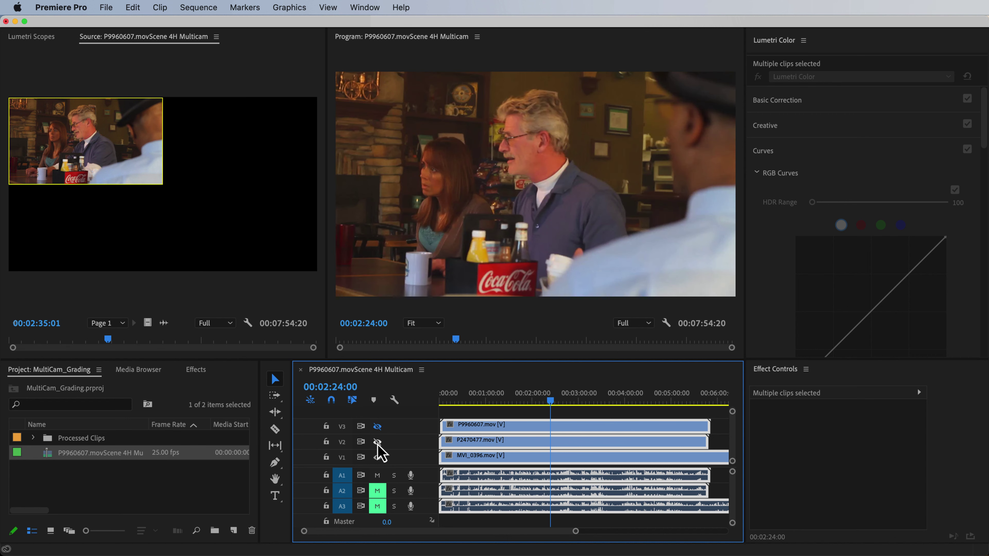
pyautogui.click(378, 442)
pyautogui.click(377, 426)
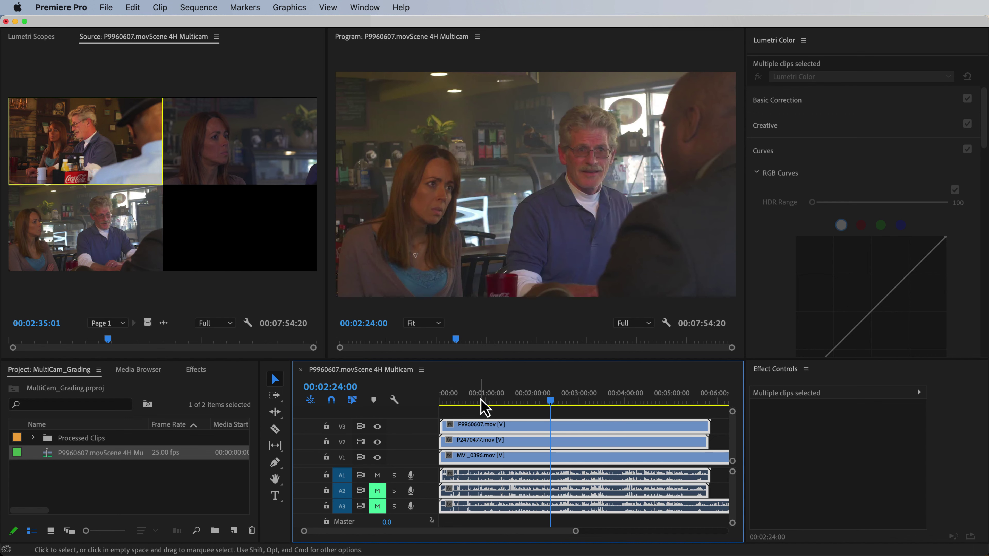
# - Reorder the camera clips so that P2470477.mov sits on track V1 and MVI_0396.mov on V2
pyautogui.click(441, 401)
pyautogui.scroll(10, 532, 415)
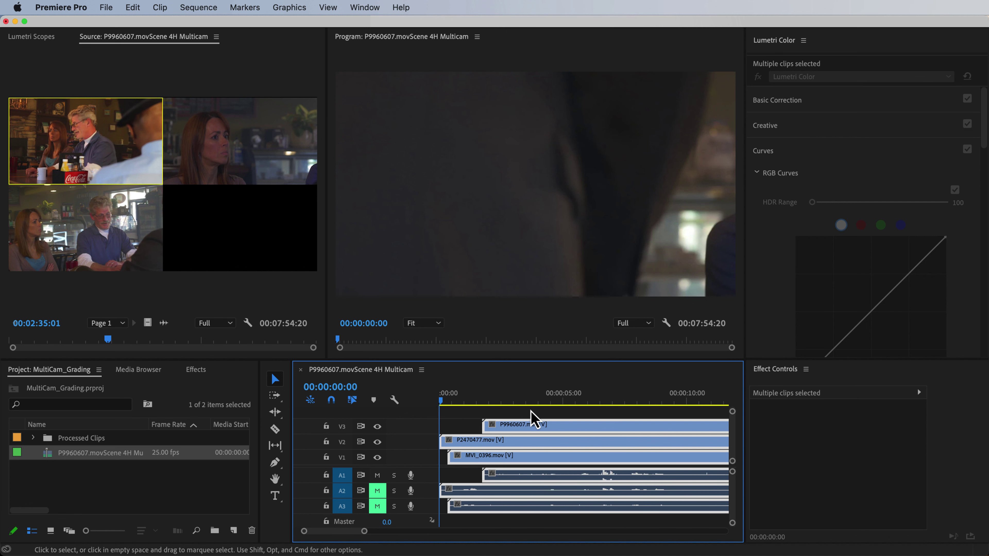
pyautogui.scroll(3, 517, 420)
pyautogui.moveTo(496, 440); pyautogui.dragTo(502, 418)
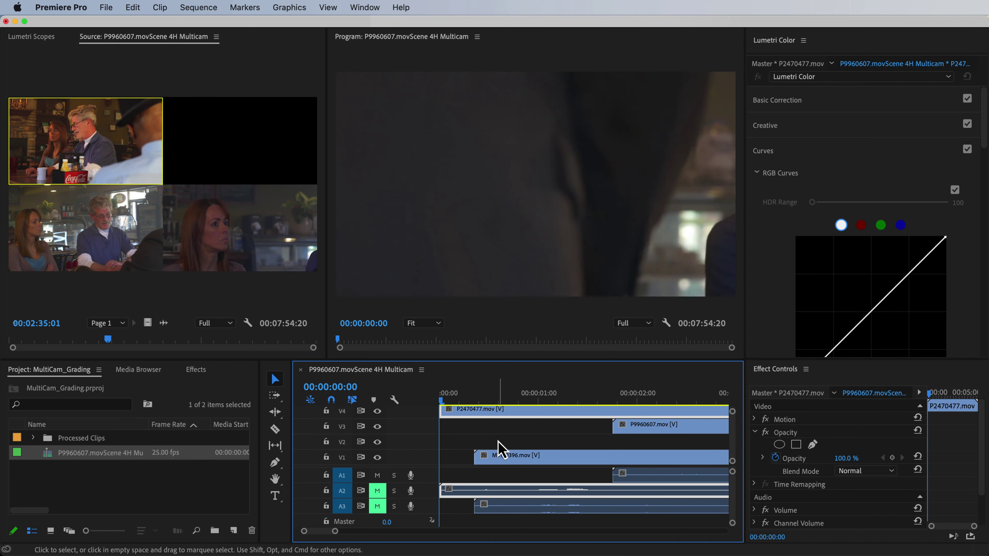
pyautogui.moveTo(500, 459); pyautogui.dragTo(502, 453)
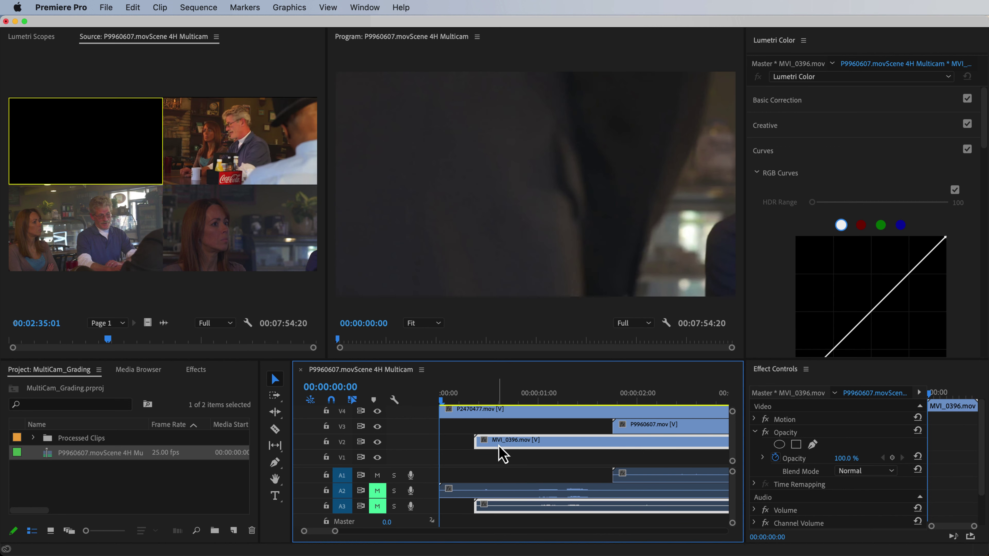
pyautogui.moveTo(499, 411); pyautogui.dragTo(495, 459)
pyautogui.click(494, 442)
# - Examine the whole multicam sequence for a frame suitable for matching the three cameras
pyautogui.press('-')
pyautogui.press('-')
pyautogui.press('-')
pyautogui.press('-')
pyautogui.press('-')
pyautogui.press('-')
pyautogui.moveTo(506, 402); pyautogui.dragTo(541, 408)
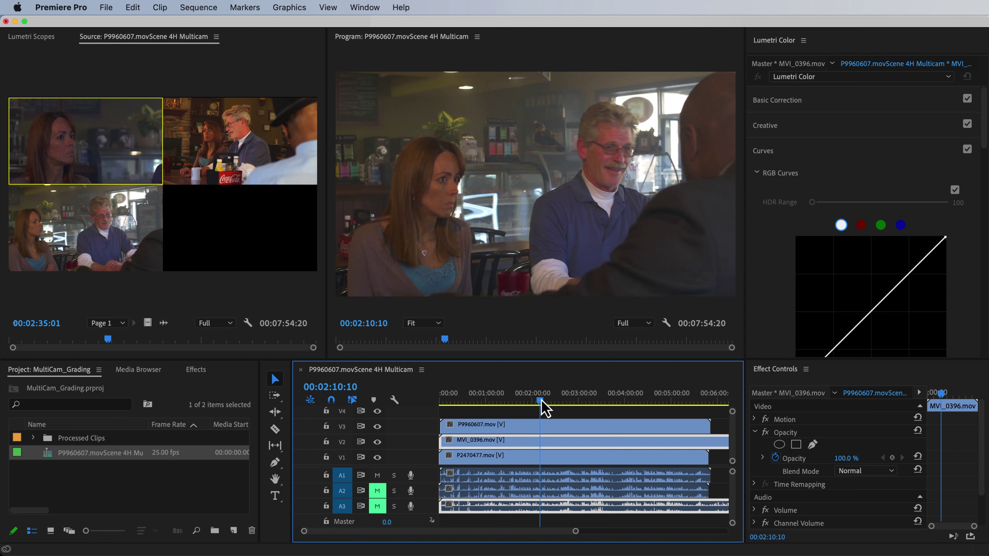
pyautogui.moveTo(545, 409); pyautogui.dragTo(586, 408)
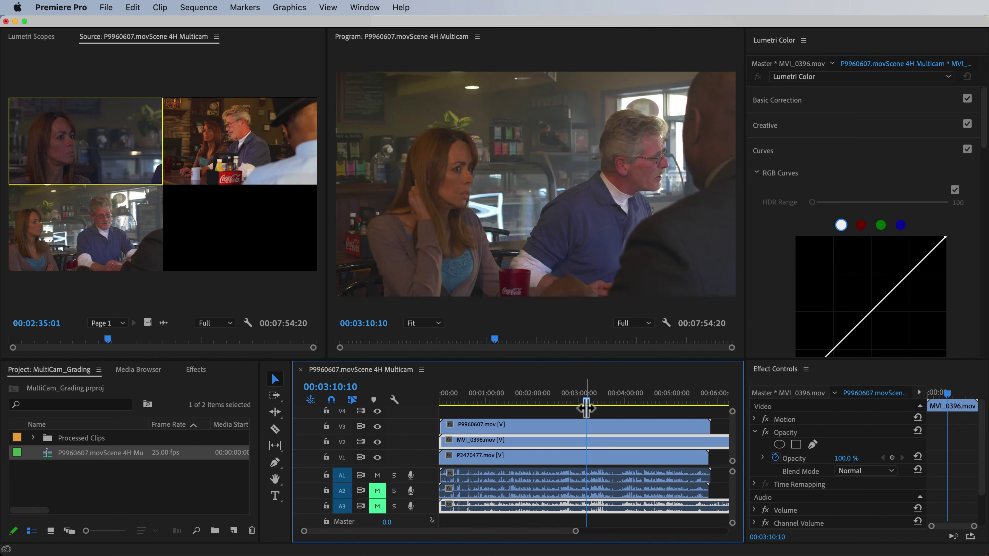
# - Add a marker to the multicam sequence at 00:02:22:06 from the Source Monitor
pyautogui.moveTo(110, 346); pyautogui.dragTo(102, 344)
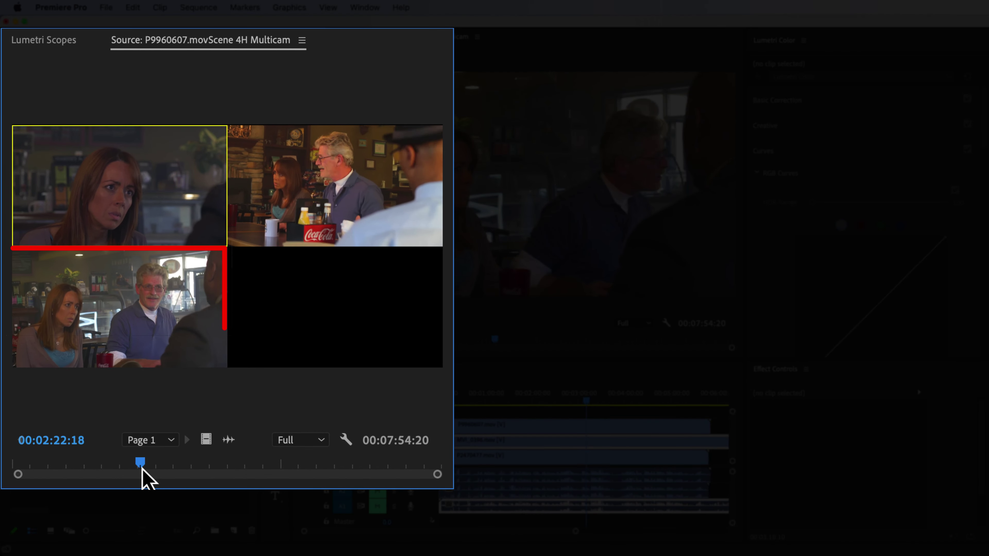
pyautogui.moveTo(142, 468); pyautogui.dragTo(142, 469)
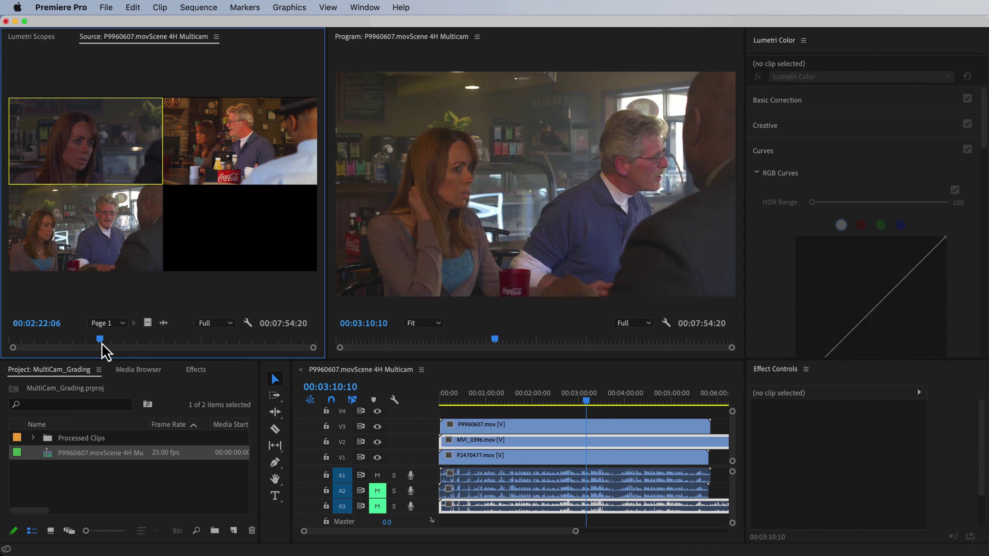
pyautogui.press('m')
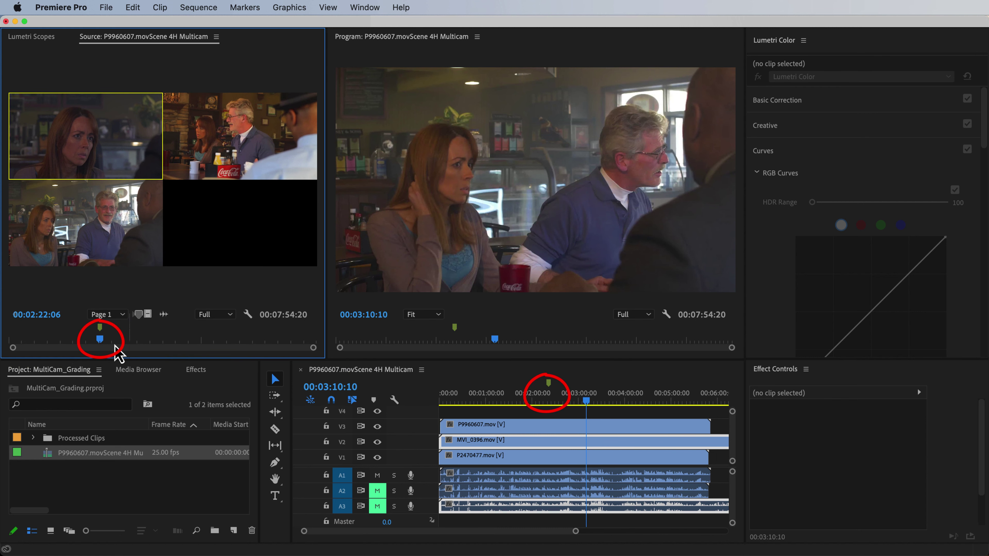
# - Place the timeline playhead on the marker at 00:02:22:06 and close the Source Monitor to show the Lumetri Scopes
pyautogui.click(512, 404)
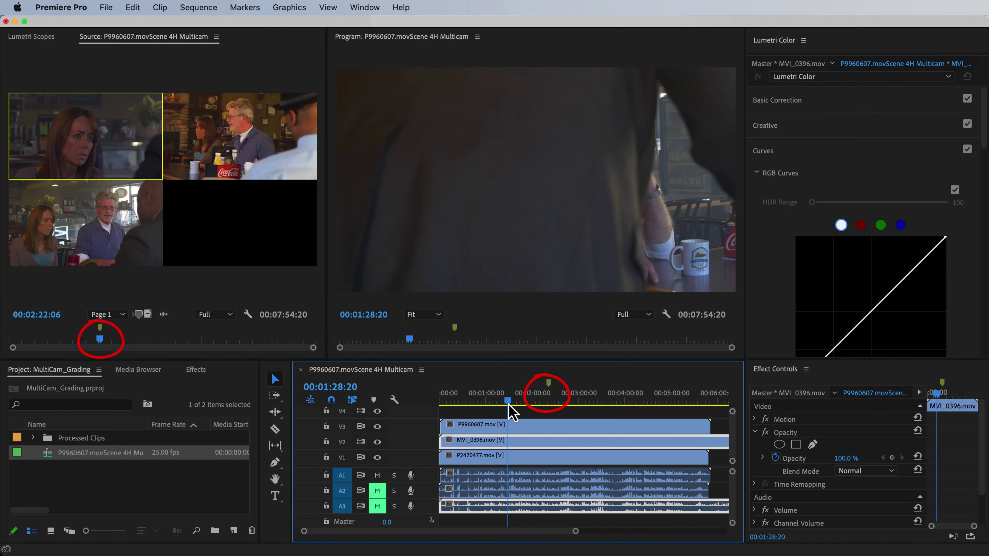
pyautogui.moveTo(513, 405); pyautogui.dragTo(549, 405)
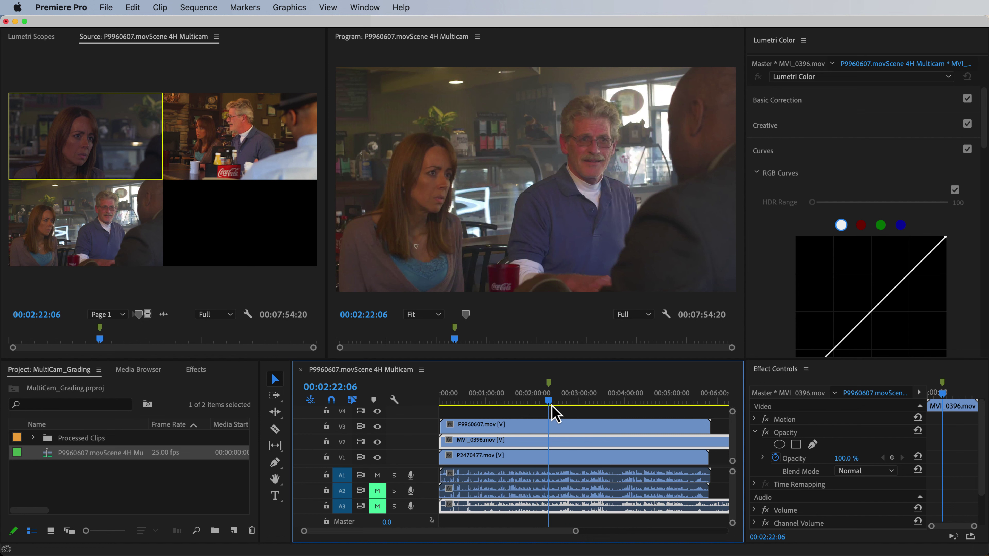
pyautogui.click(216, 38)
pyautogui.click(244, 51)
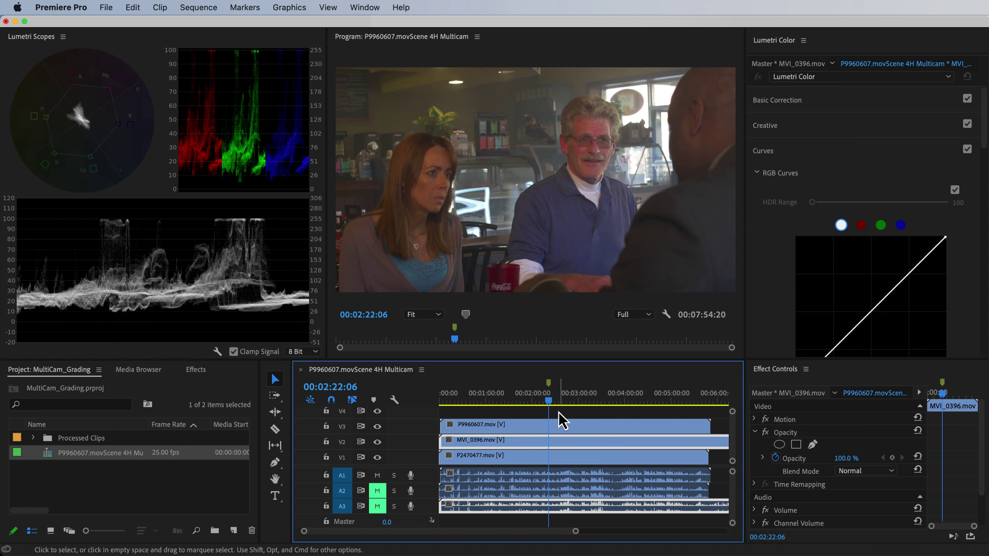
# - Shape the RGB curve of P9960607.mov: deepen the blacks, lower the white point to about 90%, raise the midtones and anchor the shadows
pyautogui.click(556, 429)
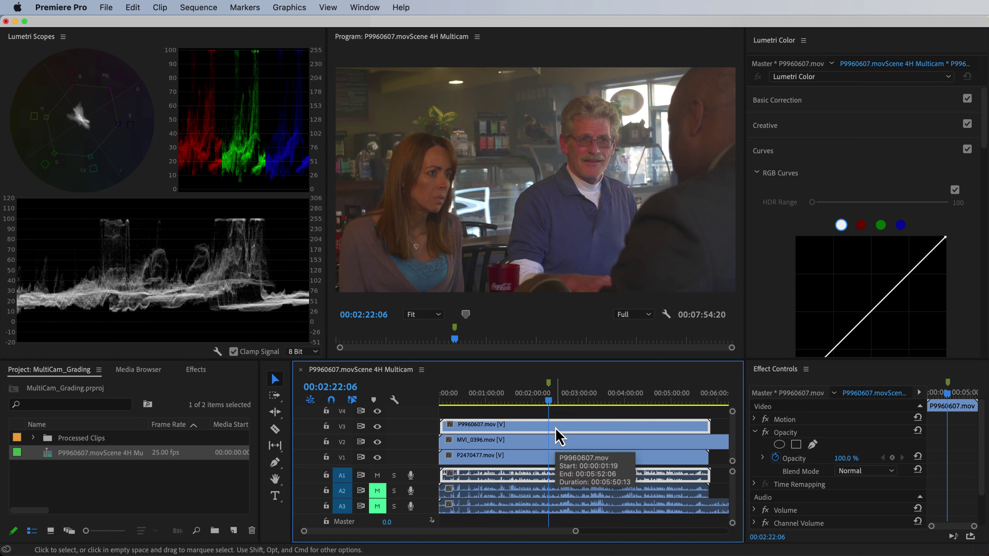
pyautogui.scroll(-2, 779, 262)
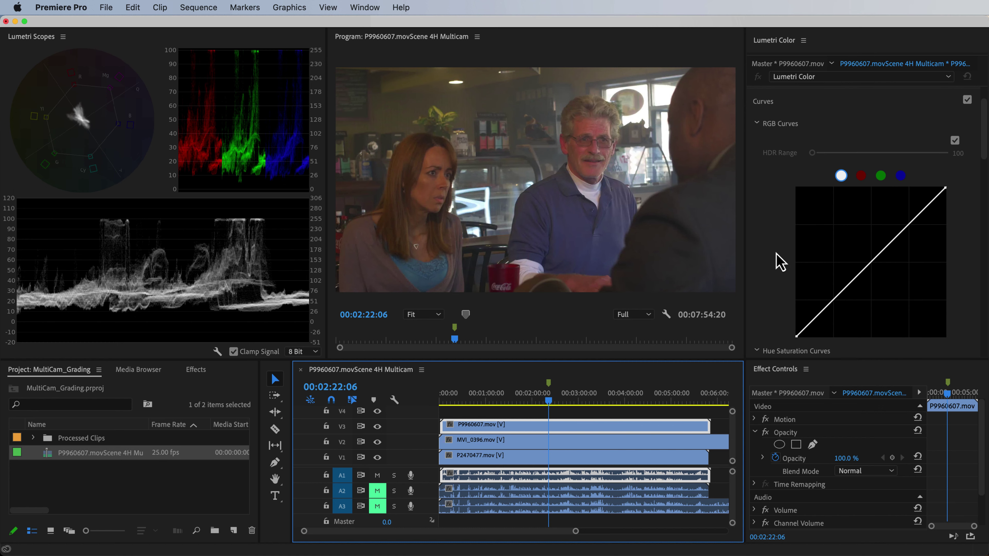
pyautogui.scroll(-1, 780, 262)
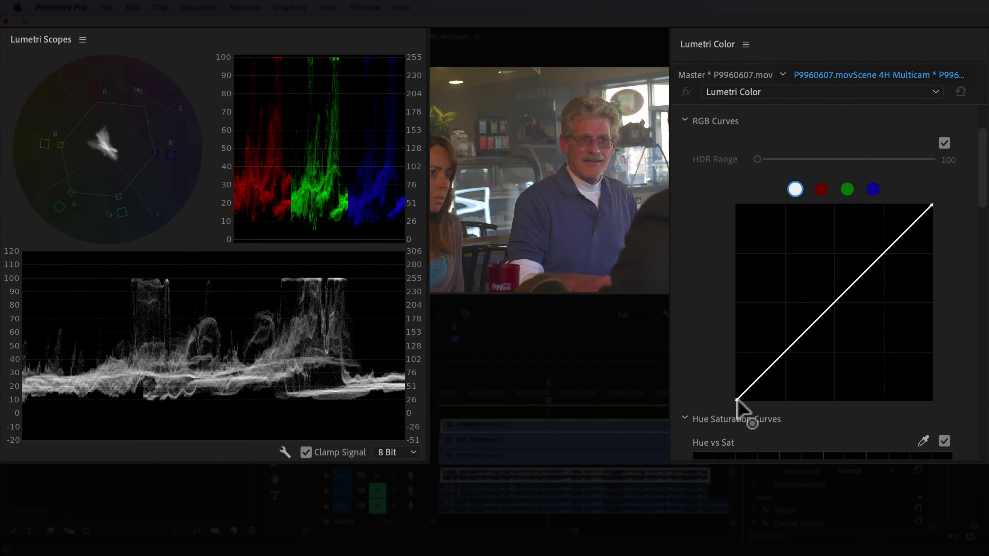
pyautogui.moveTo(735, 400); pyautogui.dragTo(756, 402)
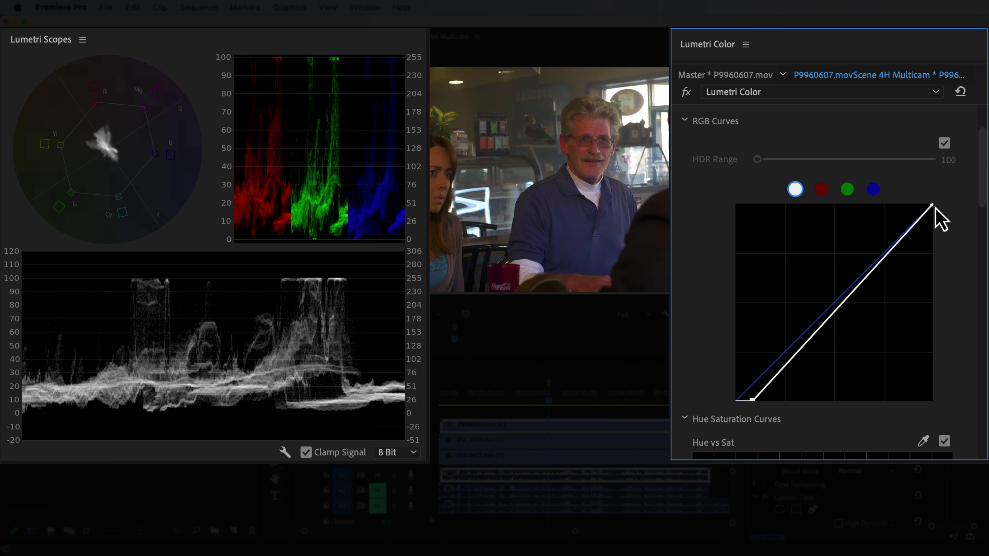
pyautogui.moveTo(931, 205); pyautogui.dragTo(943, 225)
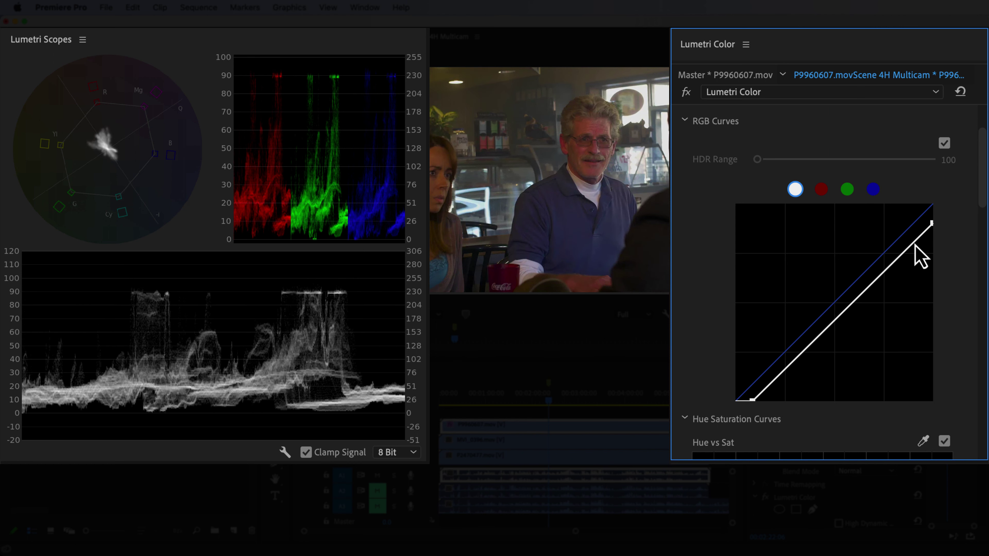
pyautogui.moveTo(837, 318); pyautogui.dragTo(824, 299)
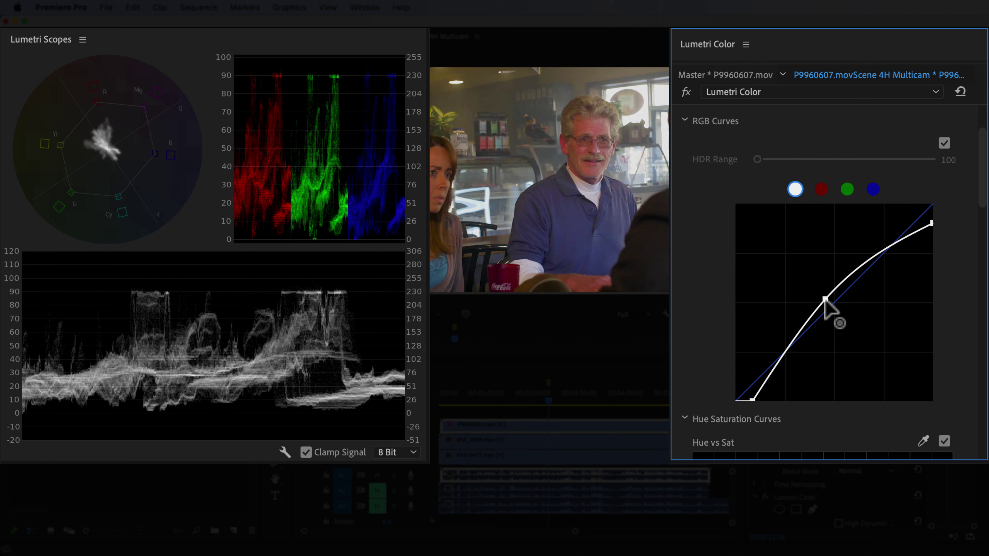
pyautogui.click(778, 358)
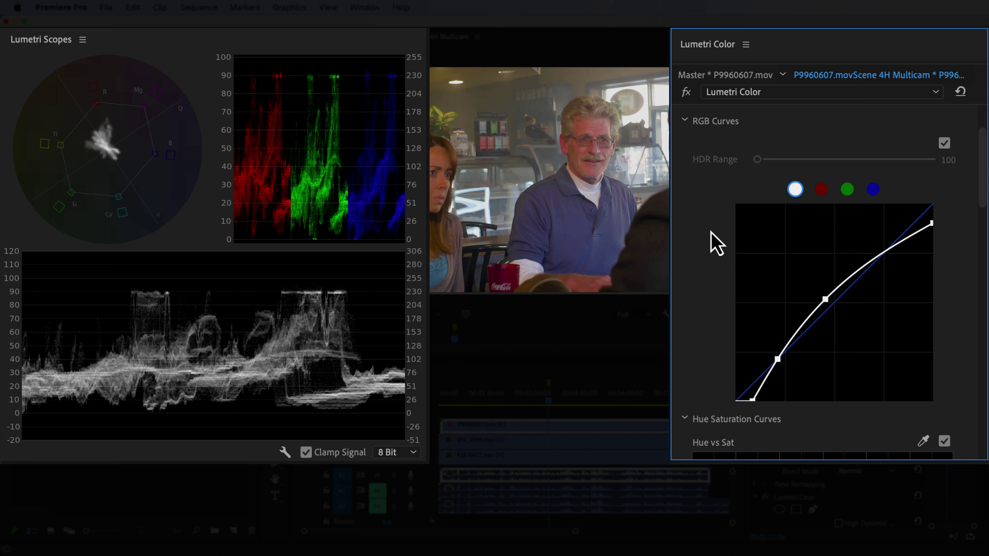
# - Shift the Midtones color wheel of P9960607.mov slightly toward orange
pyautogui.scroll(2, 701, 175)
pyautogui.click(691, 124)
pyautogui.click(724, 228)
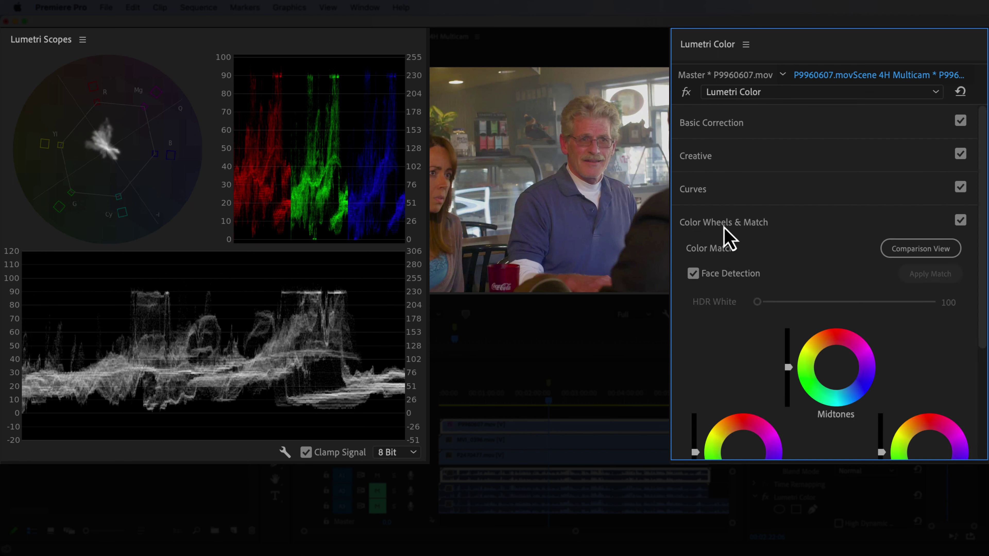
pyautogui.scroll(-5, 735, 261)
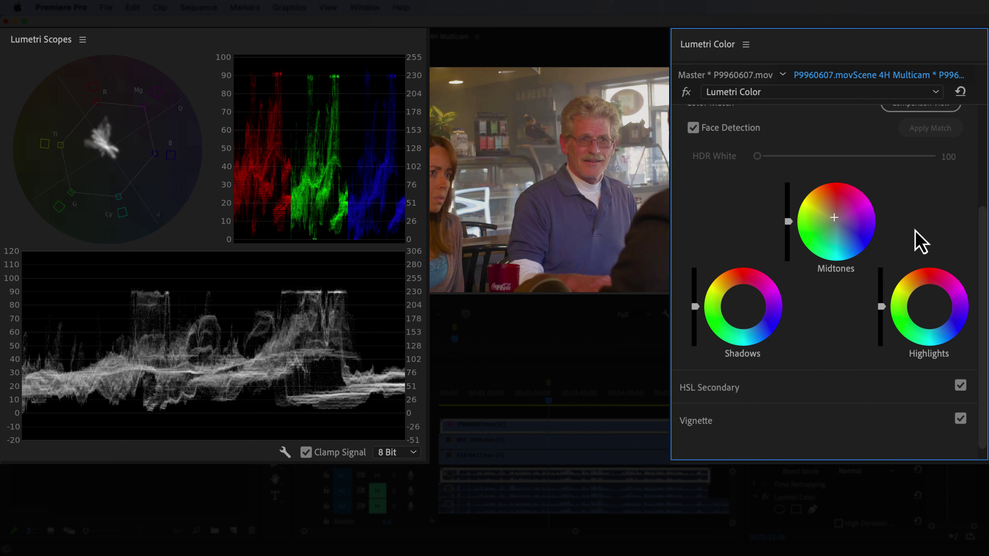
pyautogui.scroll(4, 913, 239)
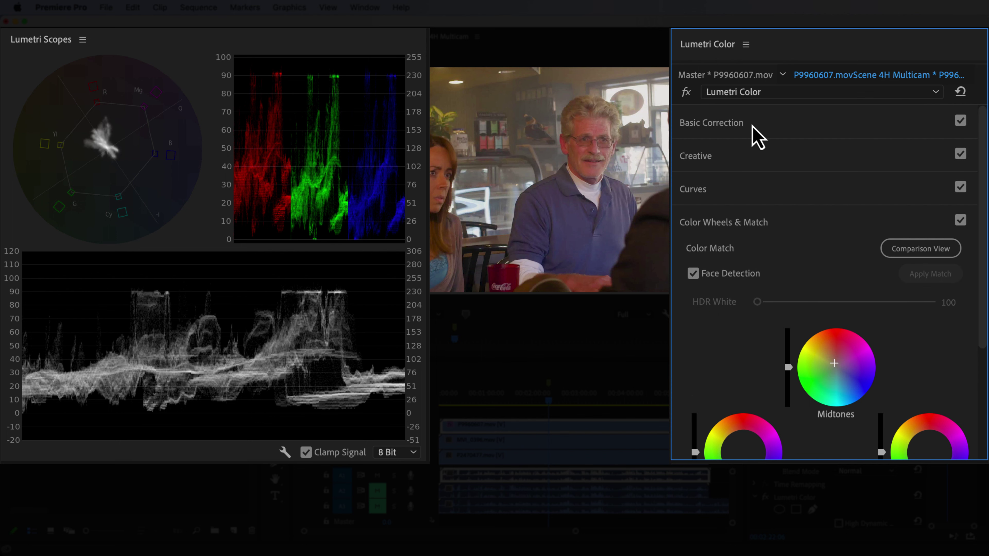
# - Set the Basic Correction saturation of P9960607.mov to 76
pyautogui.click(728, 125)
pyautogui.scroll(-3, 728, 173)
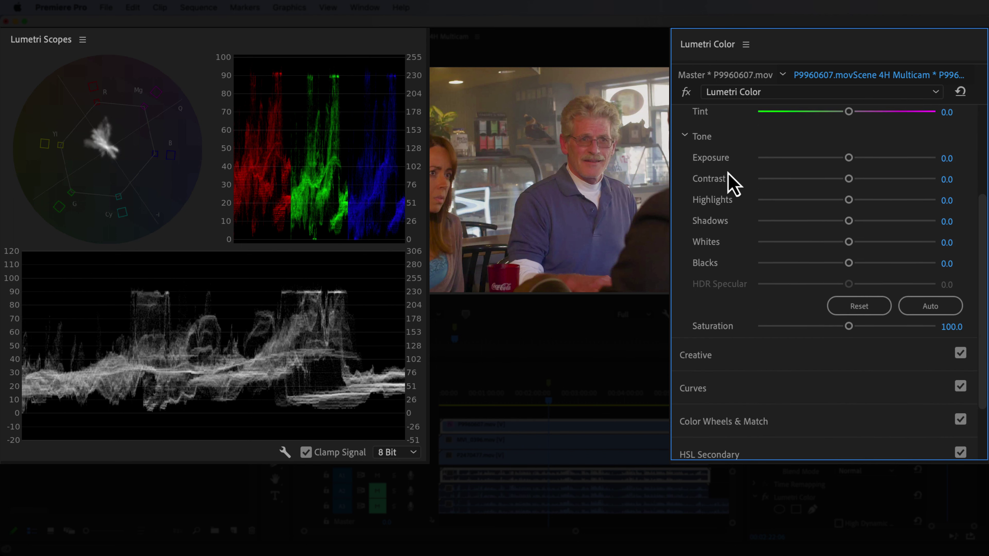
pyautogui.scroll(-1, 734, 183)
pyautogui.click(950, 294)
pyautogui.write('80')
pyautogui.press('Return')
pyautogui.moveTo(830, 294); pyautogui.dragTo(826, 295)
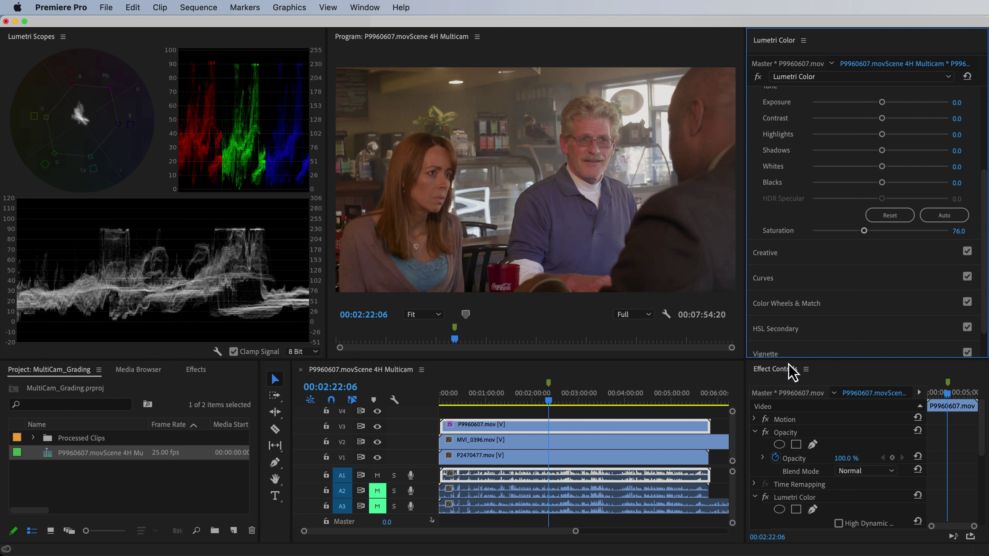
# - Draw a four-point opacity mask on P9960607.mov around the woman and the man in glasses, leaving out the foreground man
pyautogui.click(755, 431)
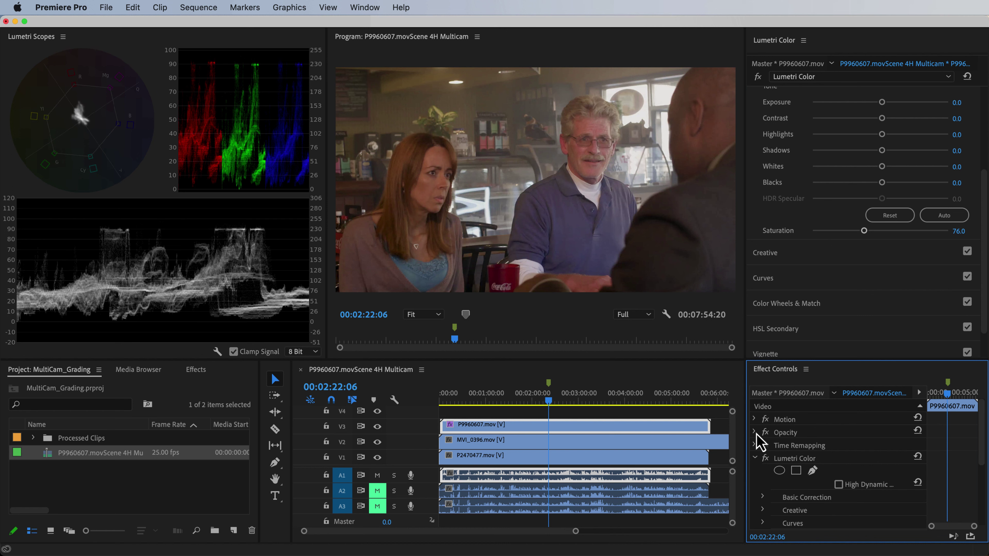
pyautogui.click(755, 458)
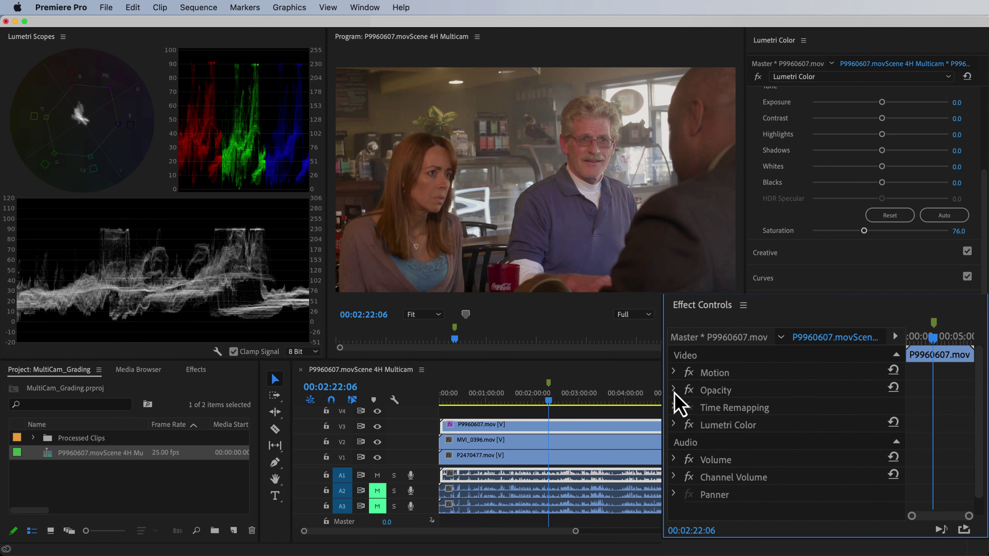
pyautogui.click(675, 391)
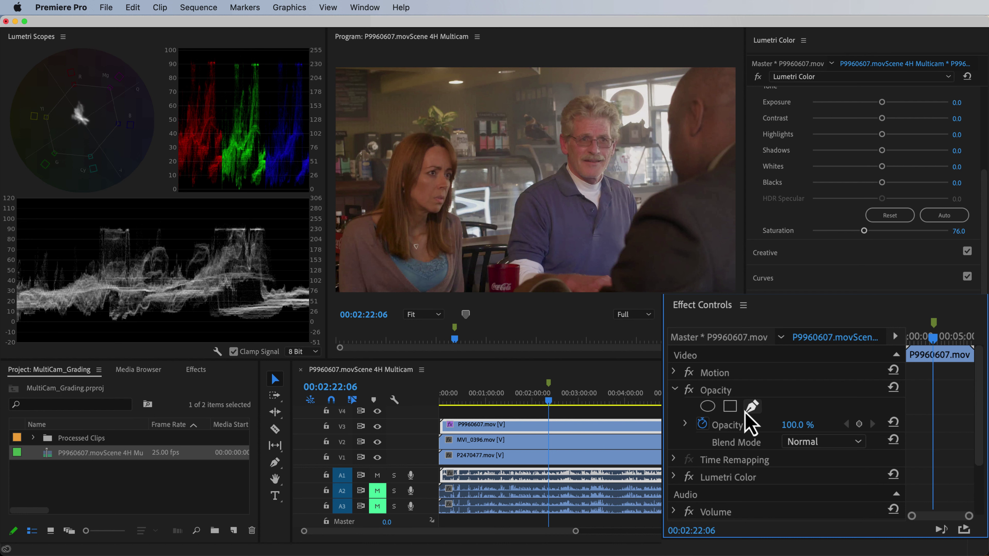
pyautogui.click(751, 406)
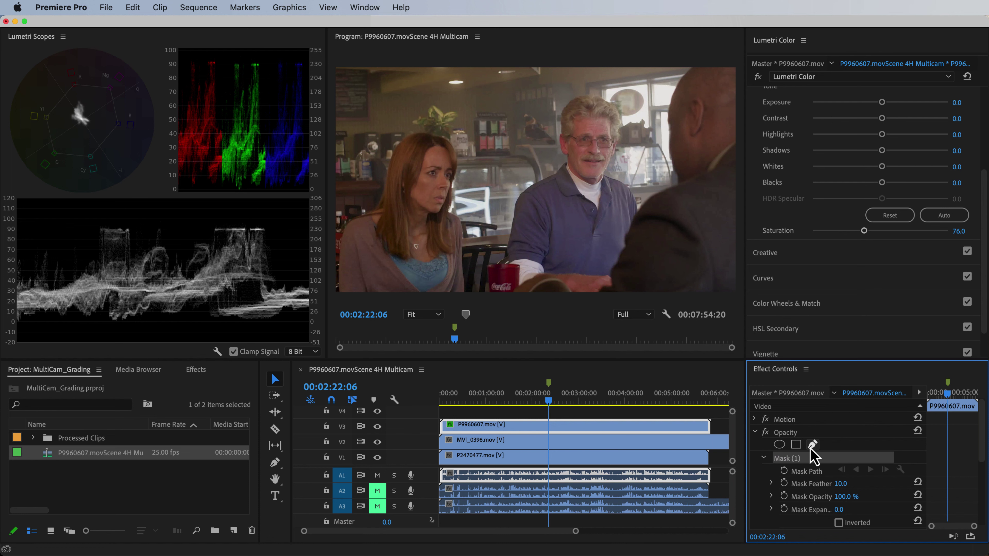
pyautogui.click(649, 62)
pyautogui.click(633, 295)
pyautogui.click(363, 297)
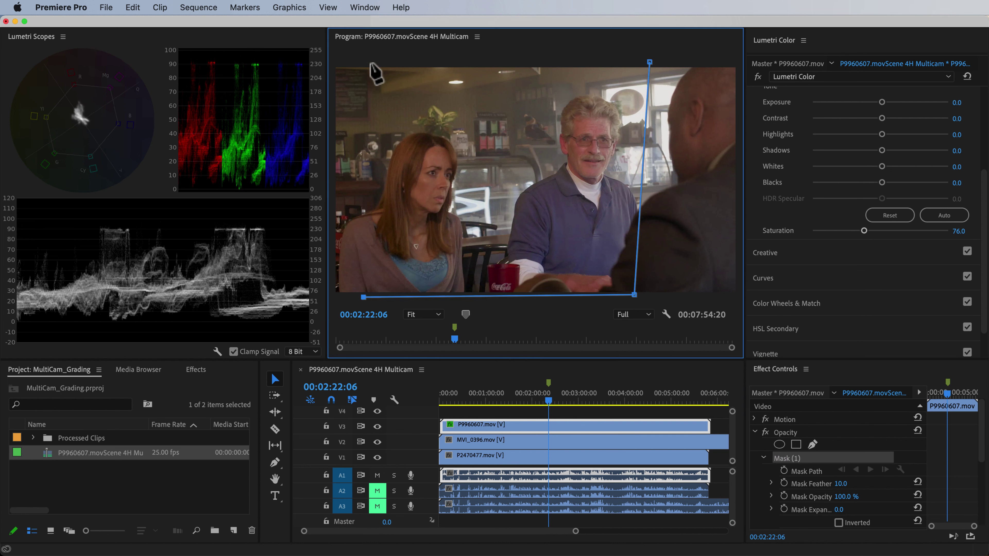
pyautogui.click(371, 60)
pyautogui.click(649, 62)
pyautogui.moveTo(634, 295); pyautogui.dragTo(639, 294)
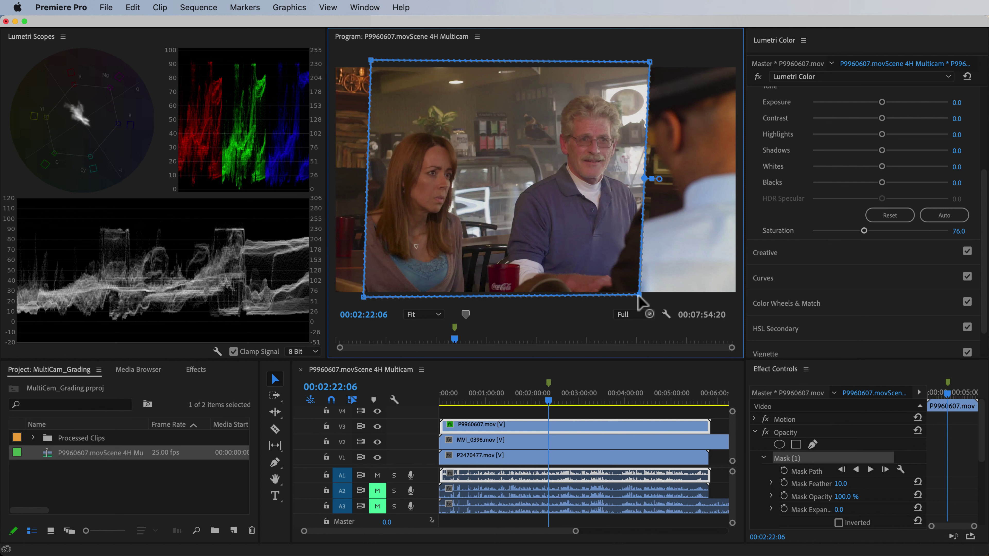
# - Set the horizontal Position of P9960607.mov to 1593 so the angle beneath shows beside the masked woman
pyautogui.click(755, 432)
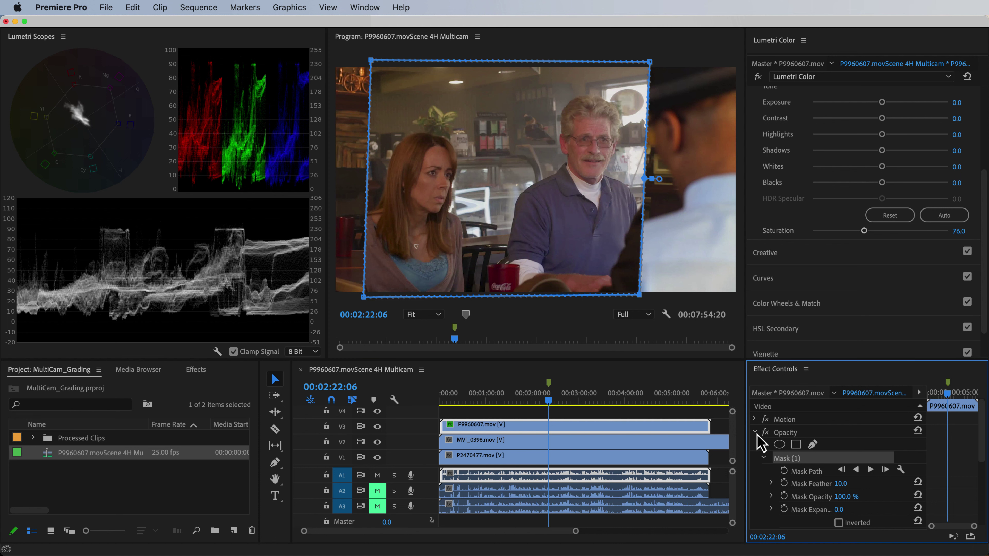
pyautogui.click(754, 420)
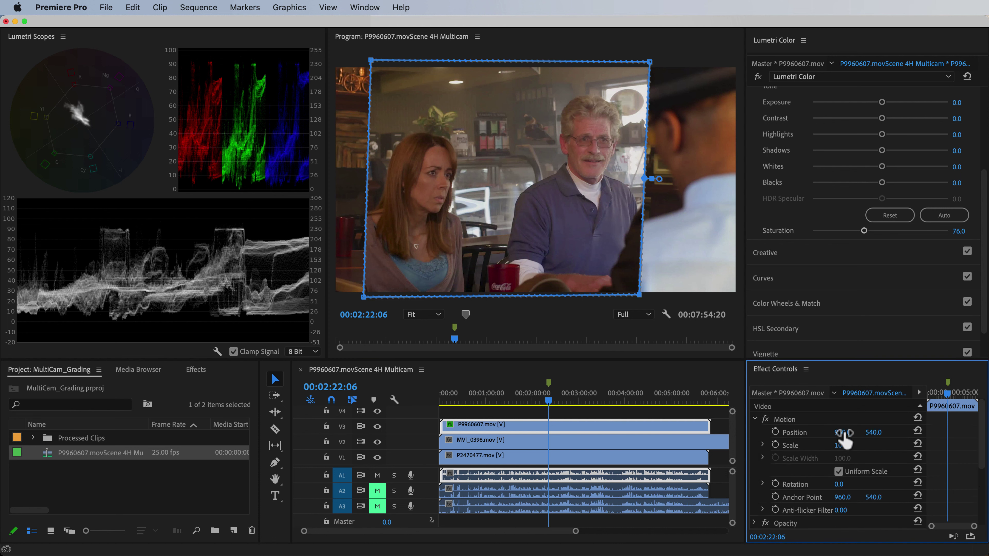
pyautogui.moveTo(843, 433); pyautogui.dragTo(961, 433)
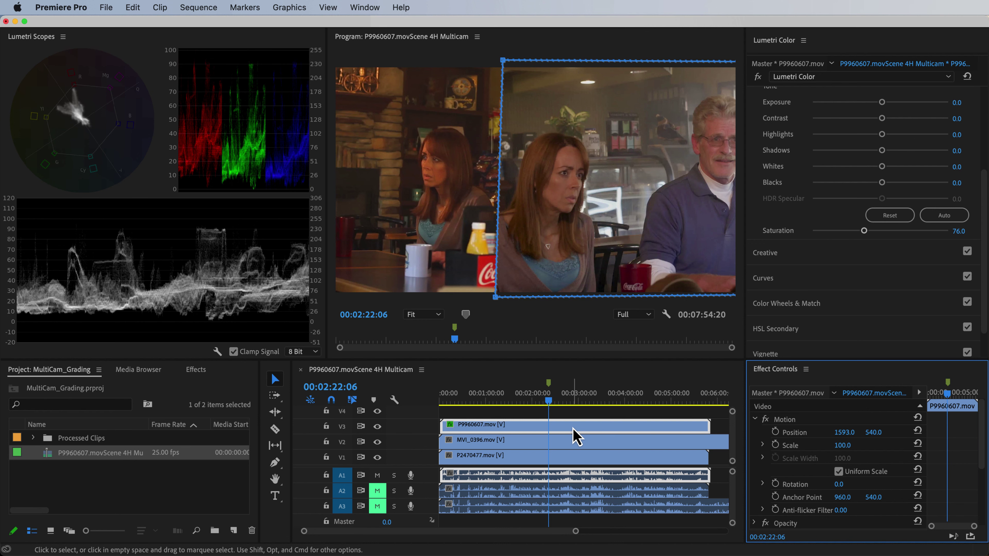
# - Shape the RGB curve of MVI_0396.mov: deepen the blacks, raise the midtones and shadows, and leave the white point at the upper corner
pyautogui.click(570, 444)
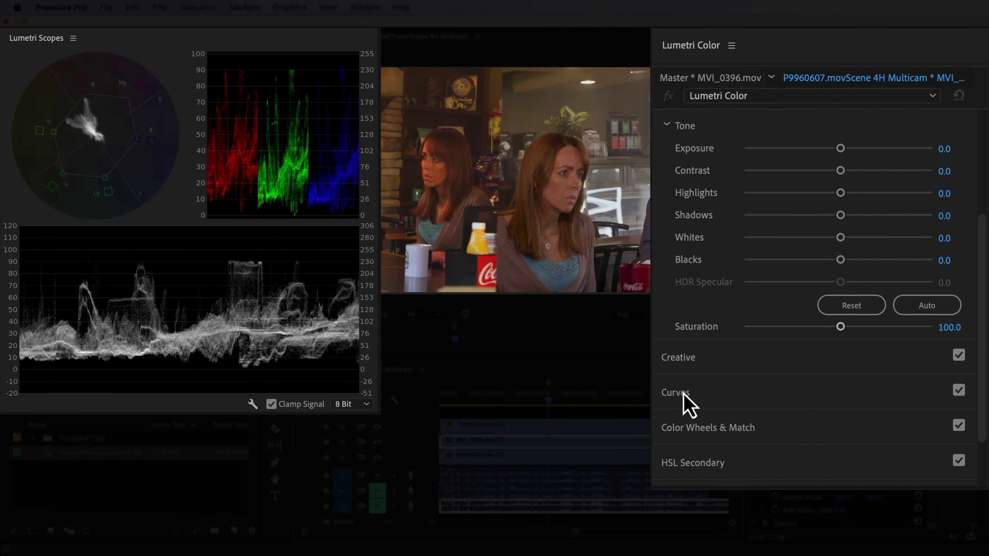
pyautogui.click(685, 405)
pyautogui.moveTo(722, 355); pyautogui.dragTo(733, 359)
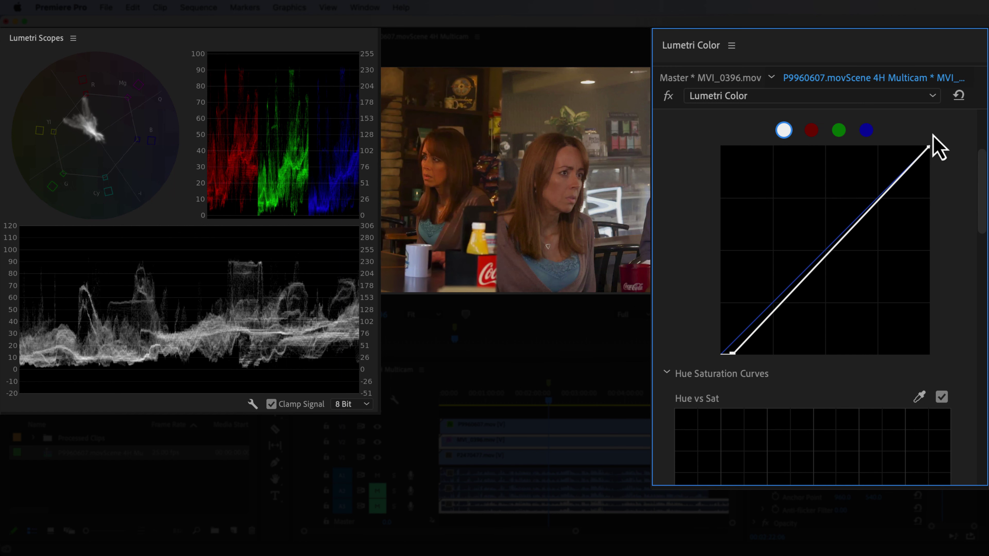
pyautogui.moveTo(928, 146); pyautogui.dragTo(920, 131)
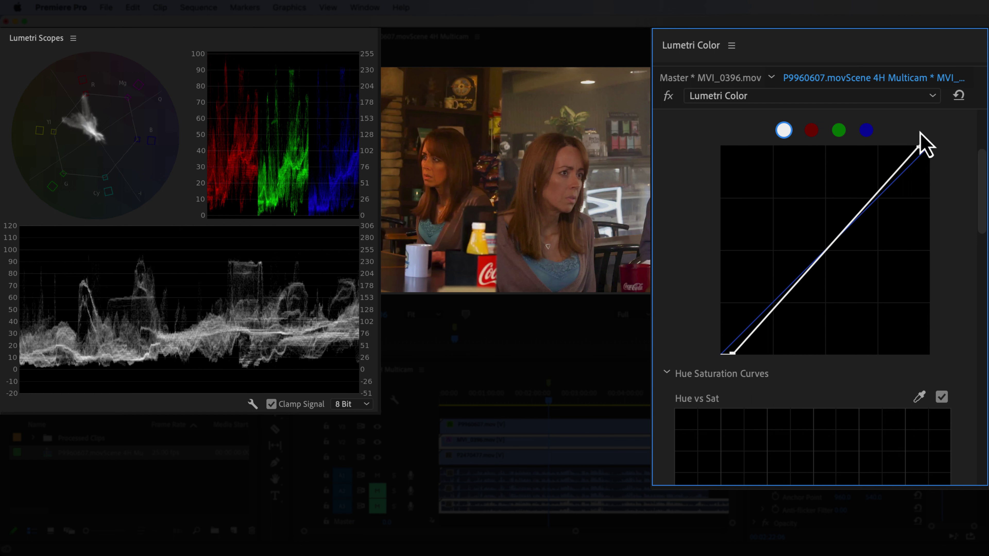
pyautogui.scroll(1, 919, 132)
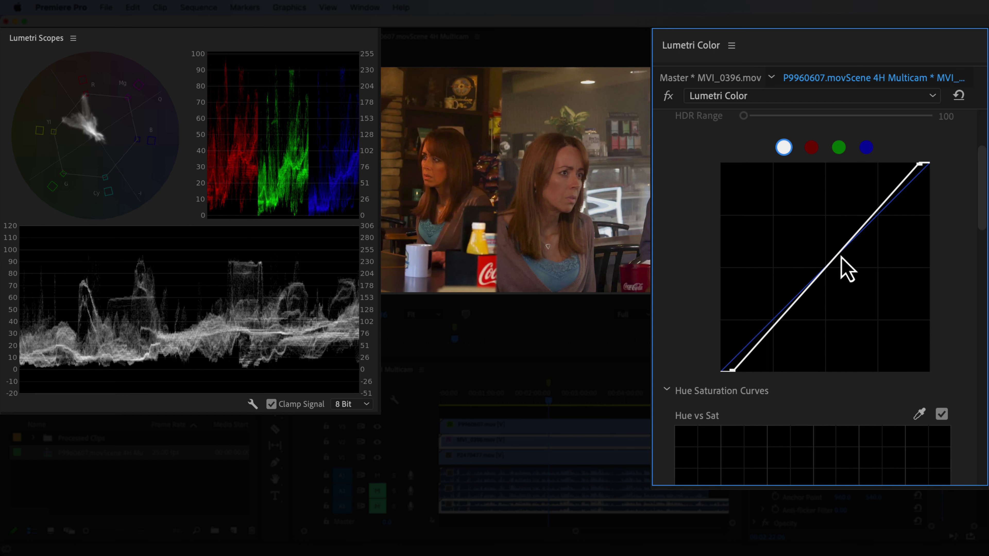
pyautogui.click(822, 269)
pyautogui.moveTo(822, 270); pyautogui.dragTo(825, 259)
pyautogui.moveTo(773, 328); pyautogui.dragTo(764, 318)
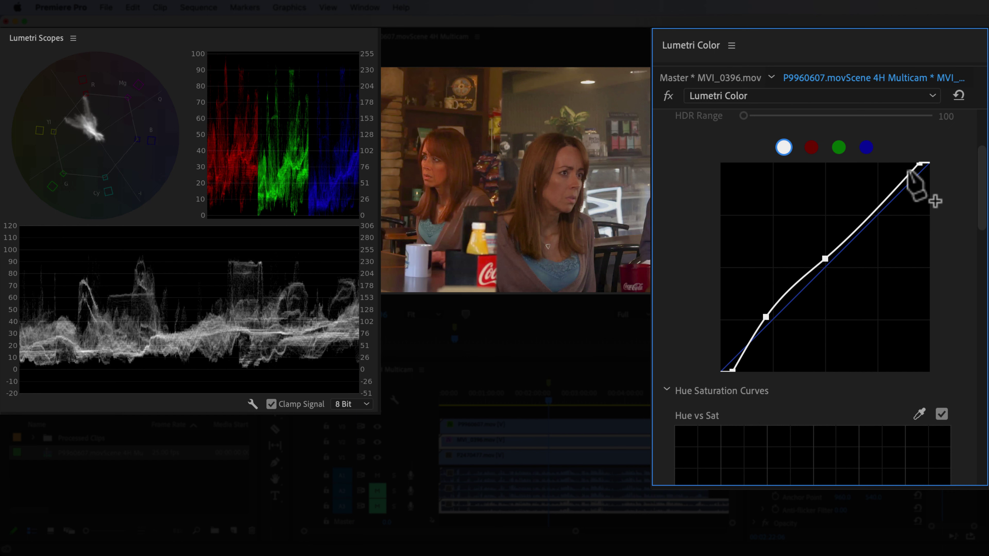
pyautogui.moveTo(921, 165); pyautogui.dragTo(931, 162)
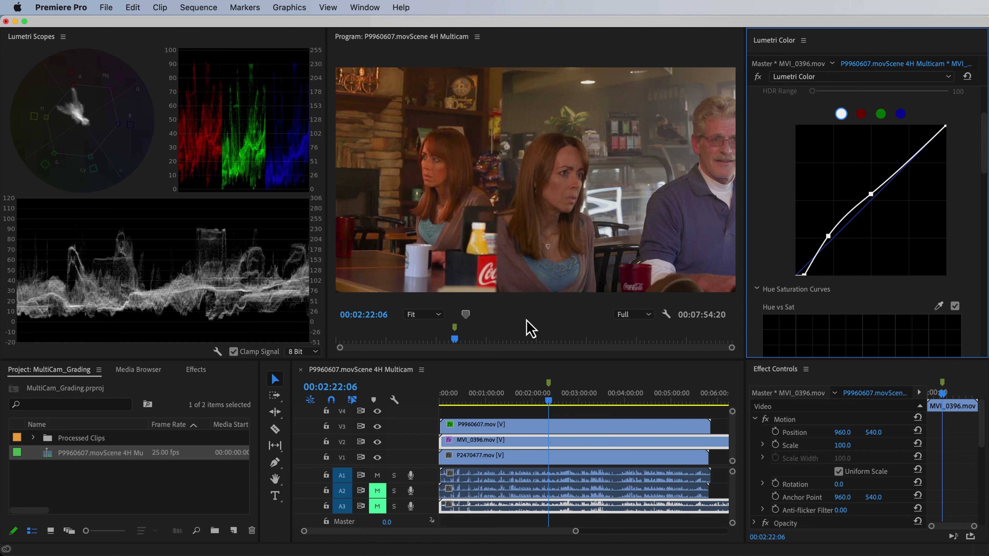
# - Hide and show track V2 to compare the angles, and set the Basic Correction saturation of MVI_0396.mov to 84
pyautogui.click(380, 452)
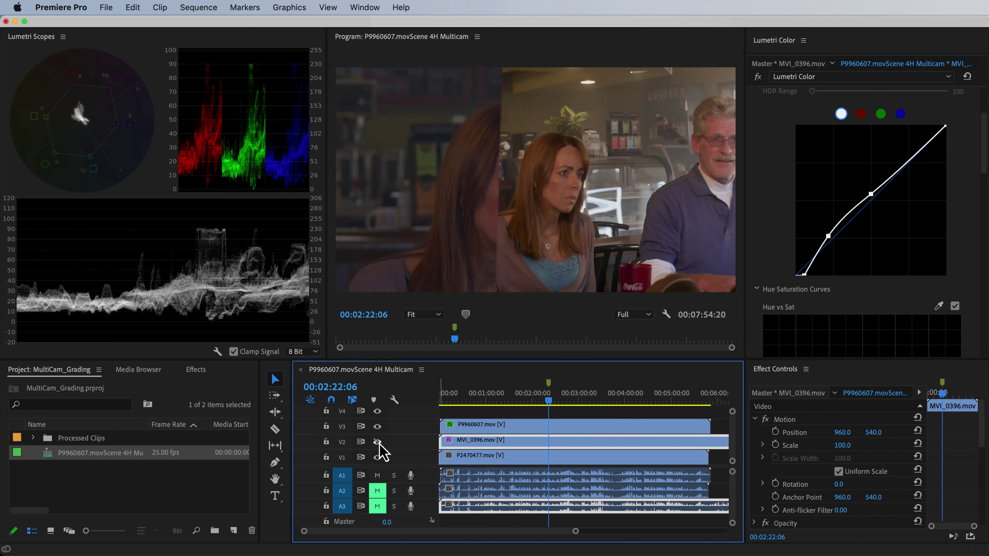
pyautogui.click(378, 443)
pyautogui.click(378, 443)
pyautogui.click(378, 442)
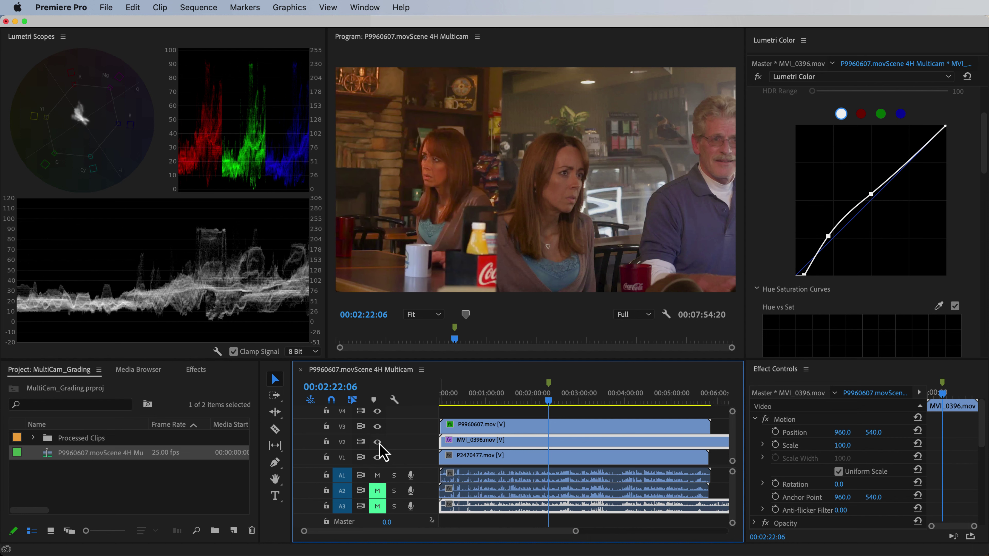
pyautogui.scroll(3, 779, 194)
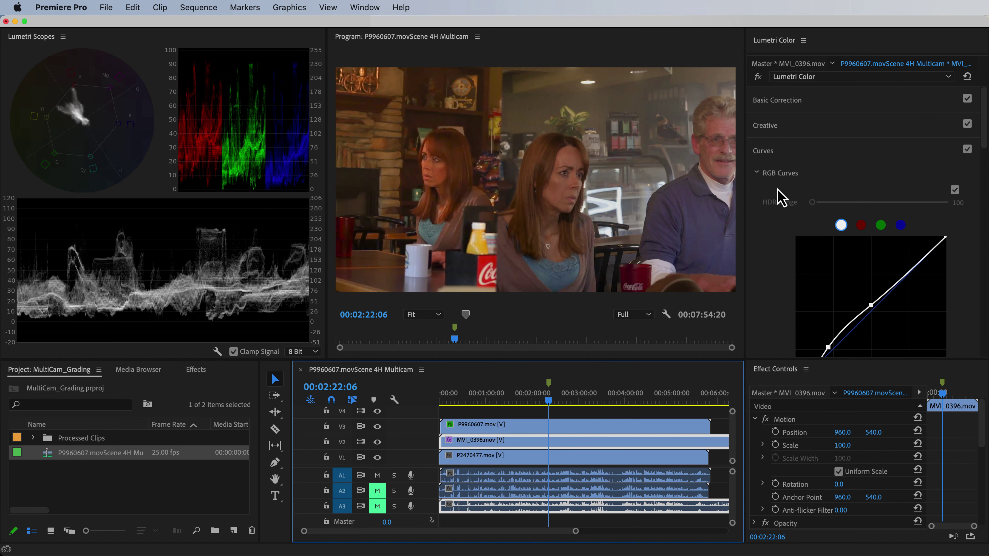
pyautogui.click(775, 102)
pyautogui.scroll(-3, 770, 239)
pyautogui.click(965, 243)
pyautogui.write('84')
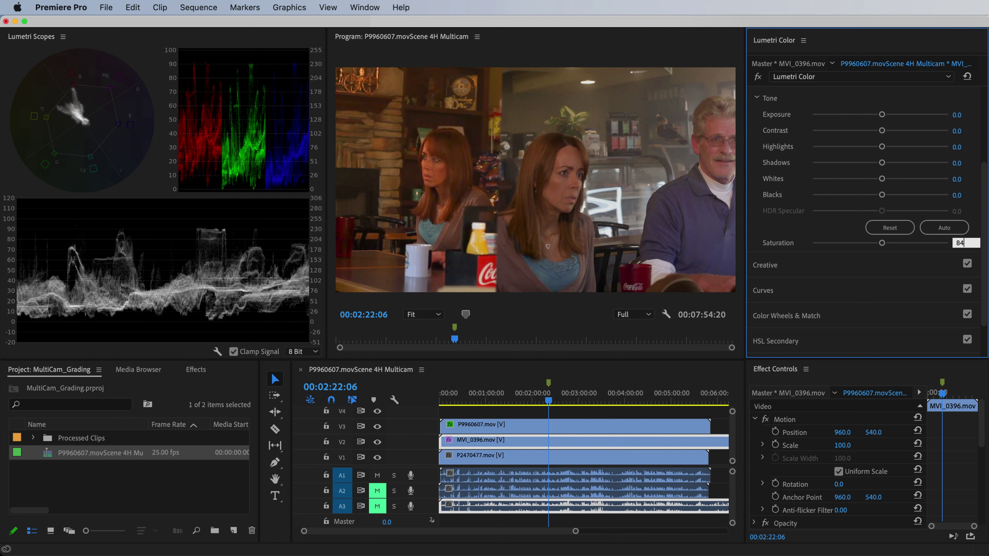
pyautogui.press('Return')
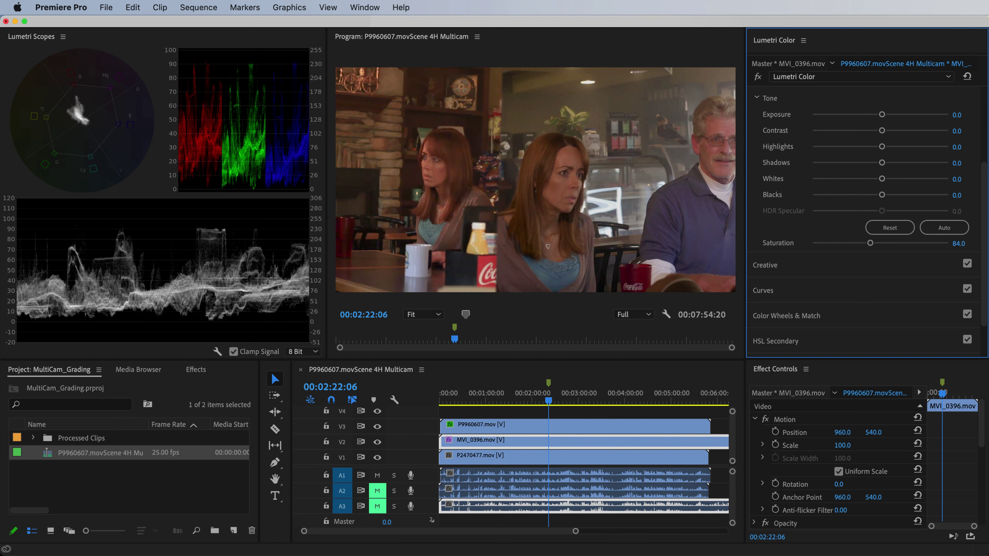
# - Set the white balance of MVI_0396.mov to Temperature -24.9 and Tint -14
pyautogui.scroll(3, 797, 215)
pyautogui.click(960, 187)
pyautogui.write('-20')
pyautogui.press('Return')
pyautogui.click(956, 203)
pyautogui.write('-10')
pyautogui.press('Return')
pyautogui.click(960, 203)
pyautogui.write('-14')
pyautogui.press('Return')
pyautogui.moveTo(868, 187); pyautogui.dragTo(862, 187)
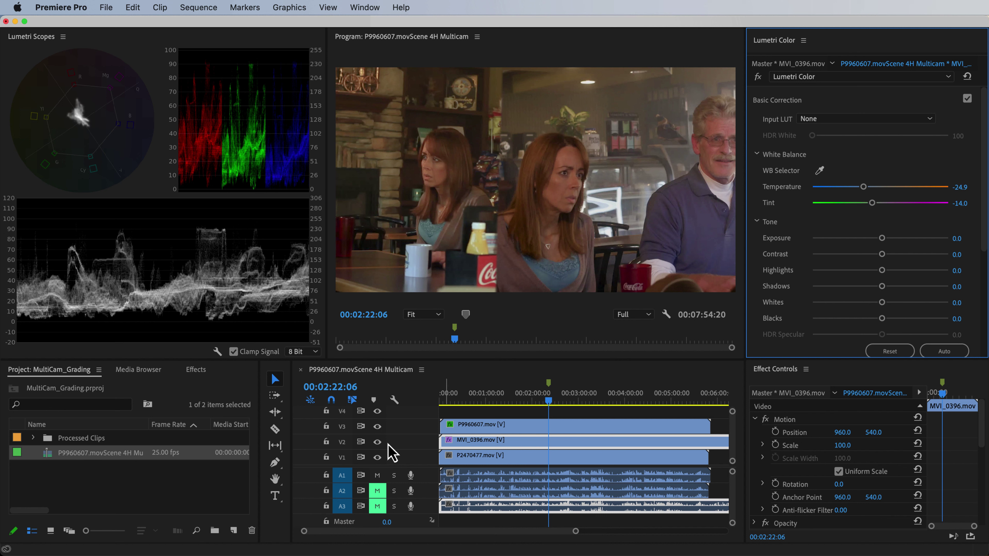
# - Hide track V2 and shift P9960607.mov further right so both views of the woman in the remaining angles sit side by side
pyautogui.click(378, 442)
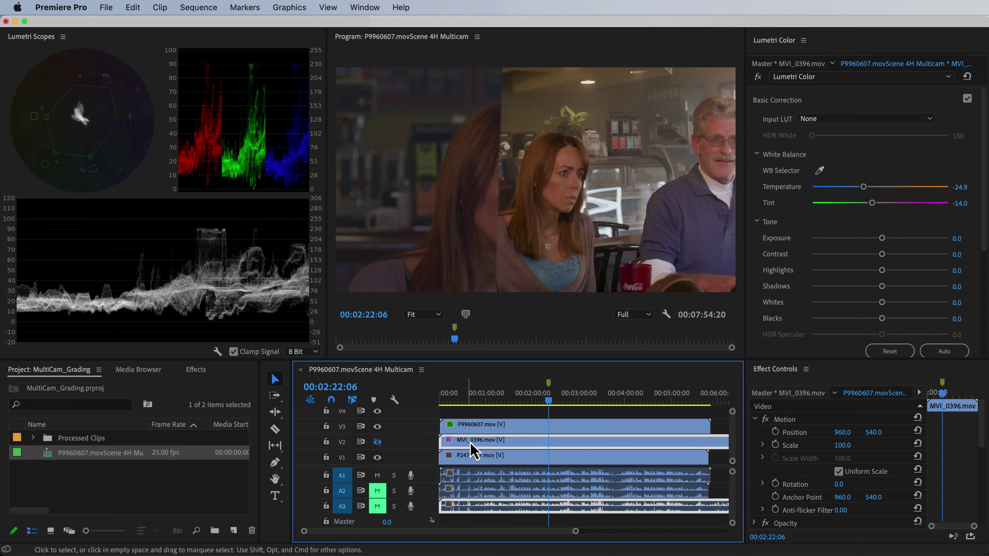
pyautogui.click(569, 428)
pyautogui.moveTo(842, 432); pyautogui.dragTo(849, 434)
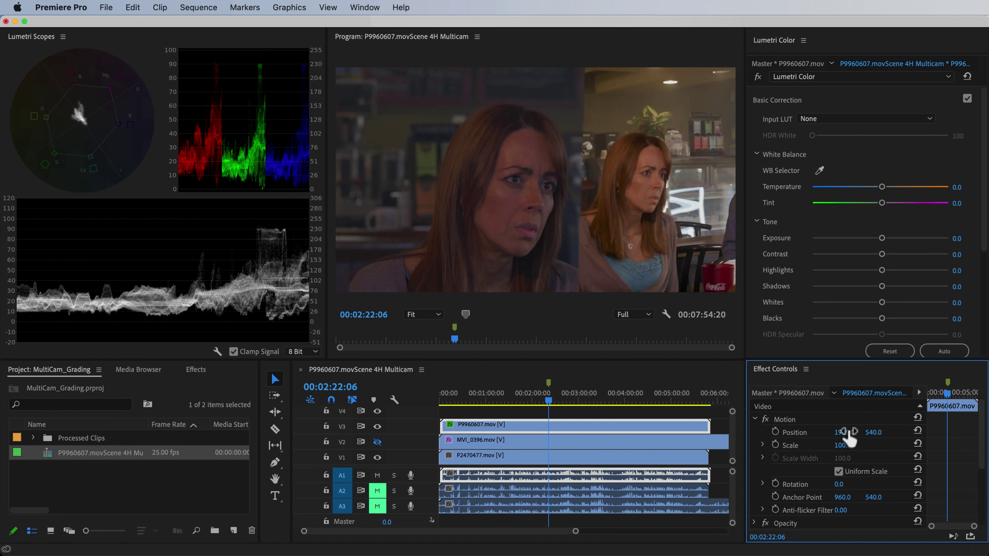
pyautogui.moveTo(849, 436); pyautogui.dragTo(849, 435)
# - Deepen the blacks of P2470477.mov on its RGB curve and pull the white point in along the top edge to about 70%
pyautogui.click(609, 460)
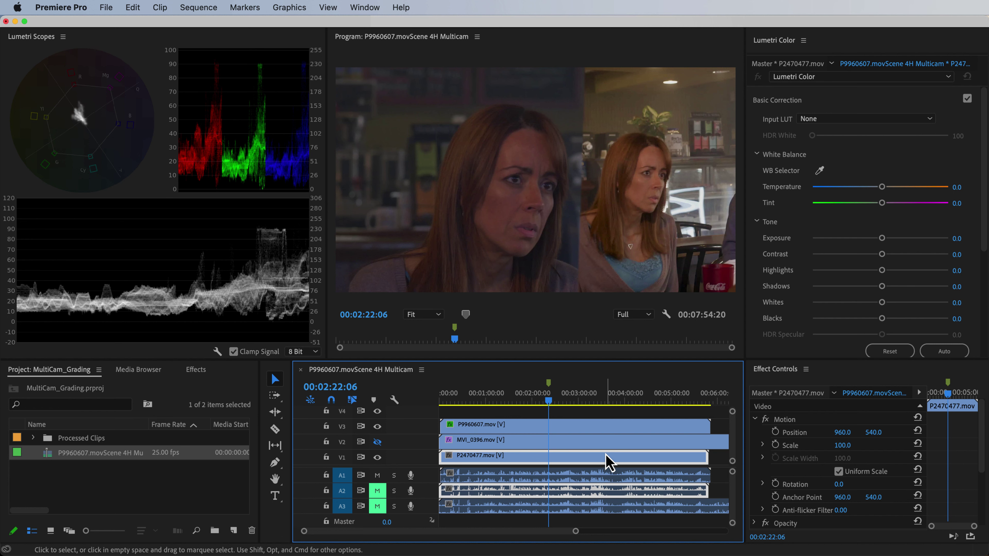
pyautogui.scroll(-5, 784, 282)
pyautogui.click(780, 269)
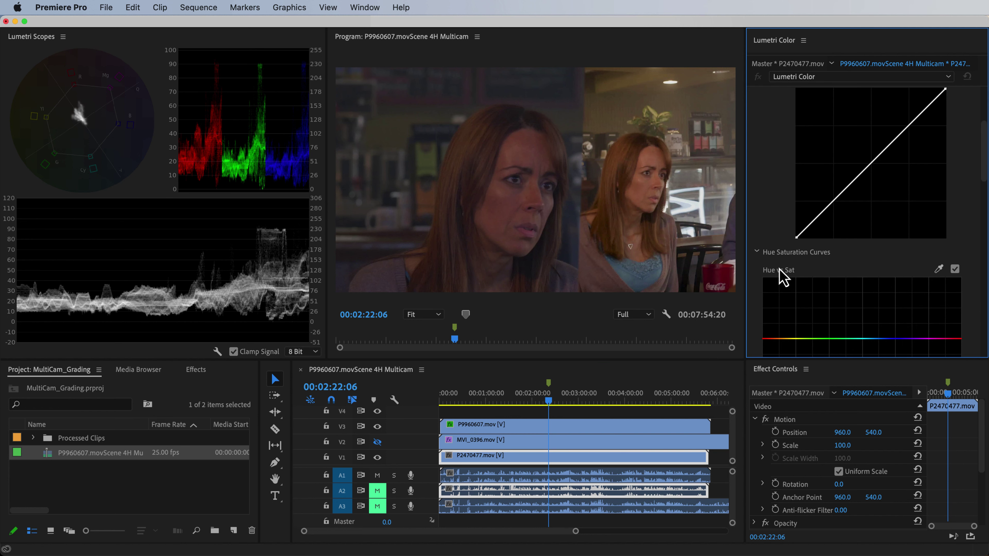
pyautogui.scroll(2, 783, 233)
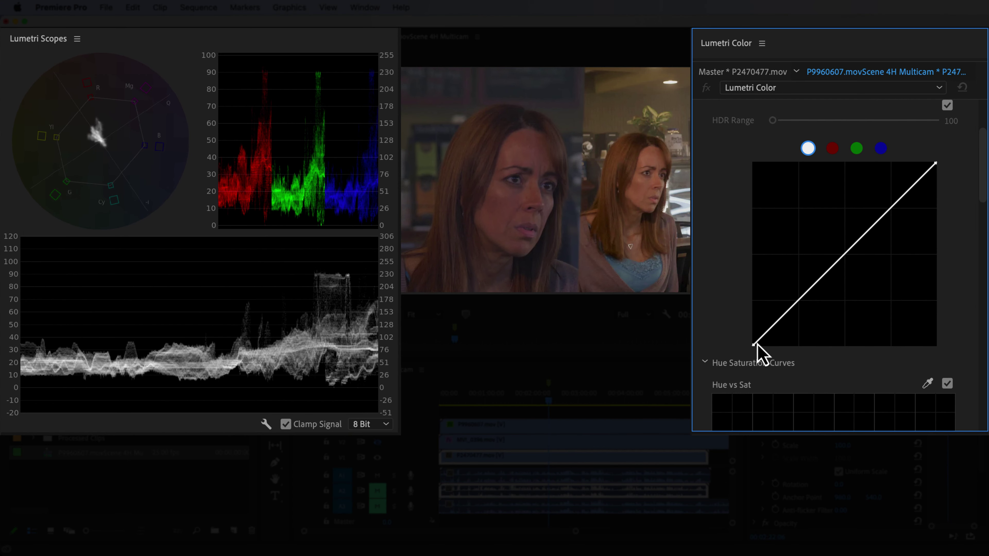
pyautogui.moveTo(756, 344); pyautogui.dragTo(760, 349)
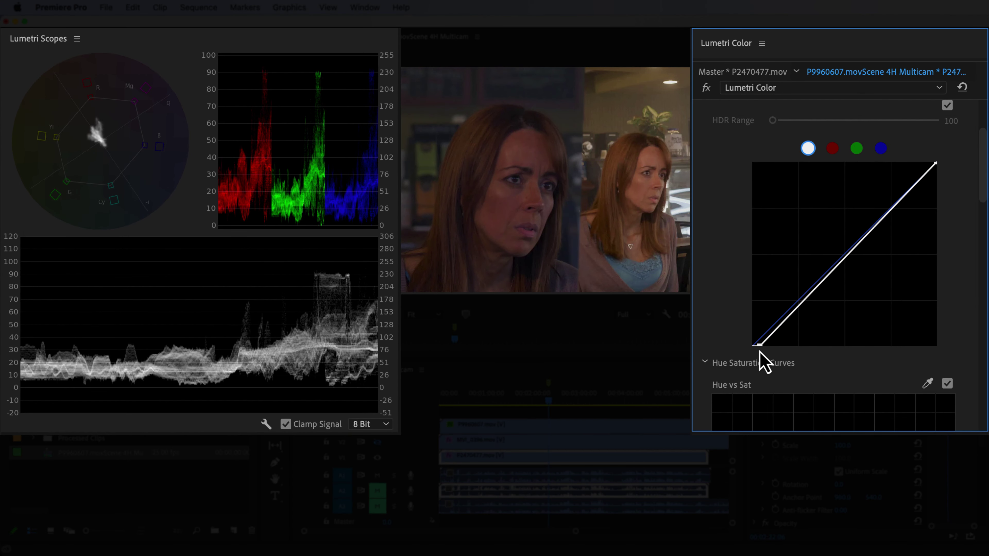
pyautogui.moveTo(935, 162); pyautogui.dragTo(882, 163)
# - Raise the midtones of the P2470477.mov RGB curve, anchor the shadows and pull the white point in to about 67%
pyautogui.moveTo(820, 268); pyautogui.dragTo(813, 255)
pyautogui.moveTo(883, 163); pyautogui.dragTo(886, 164)
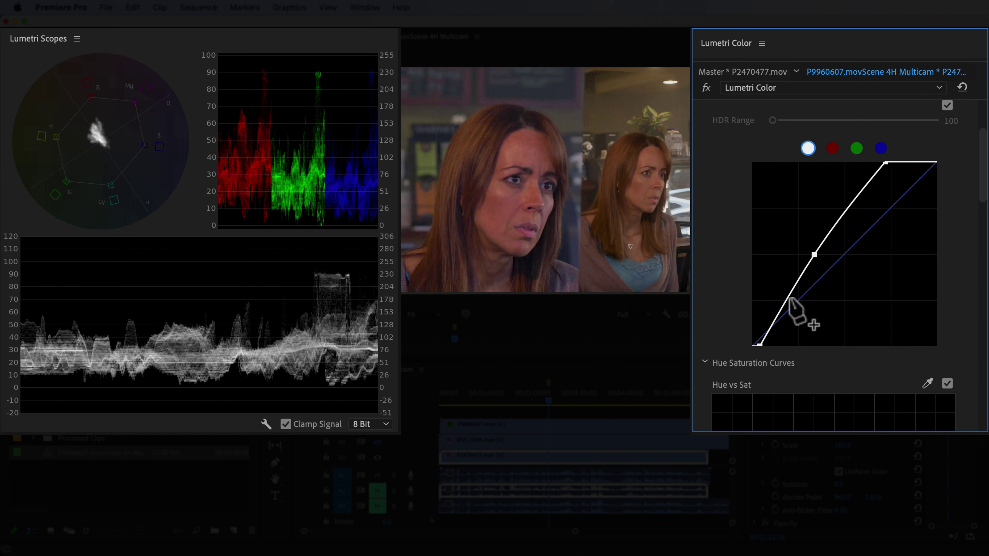
pyautogui.click(783, 305)
pyautogui.moveTo(784, 308); pyautogui.dragTo(784, 305)
pyautogui.moveTo(885, 163); pyautogui.dragTo(875, 164)
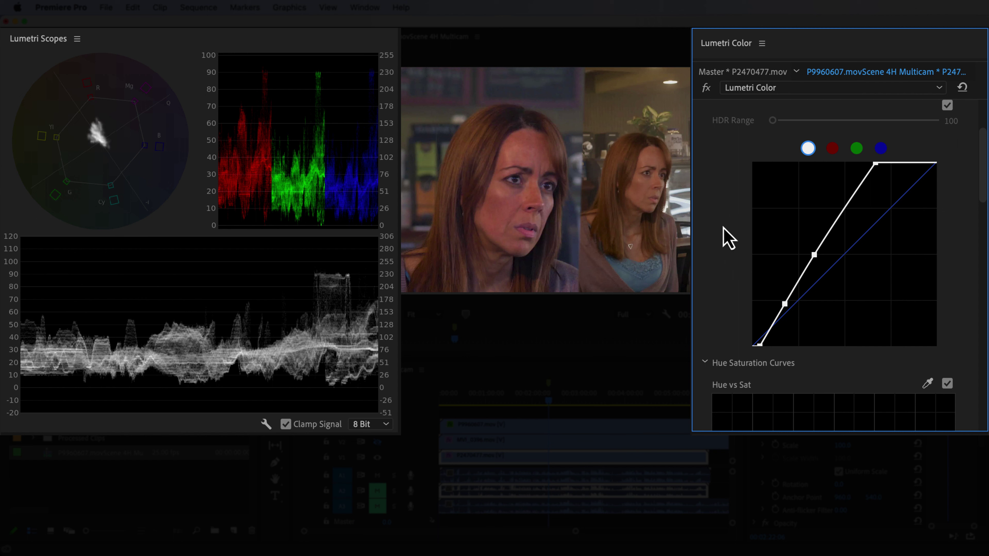
# - Shift the Shadows, Highlights and Midtones color wheels of P2470477.mov slightly toward orange
pyautogui.scroll(-10, 724, 237)
pyautogui.scroll(-15, 722, 235)
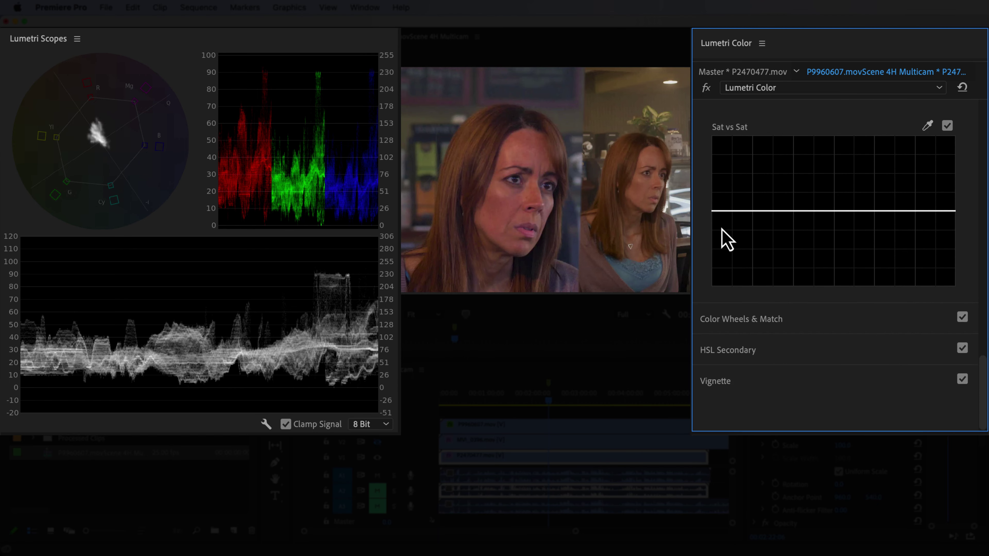
pyautogui.click(756, 323)
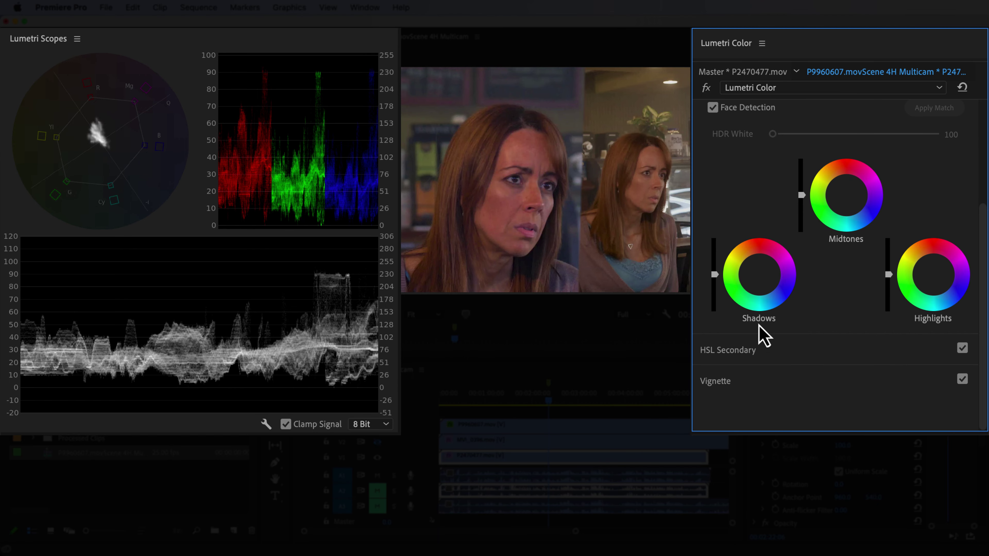
pyautogui.scroll(1, 763, 288)
pyautogui.moveTo(759, 305); pyautogui.dragTo(756, 300)
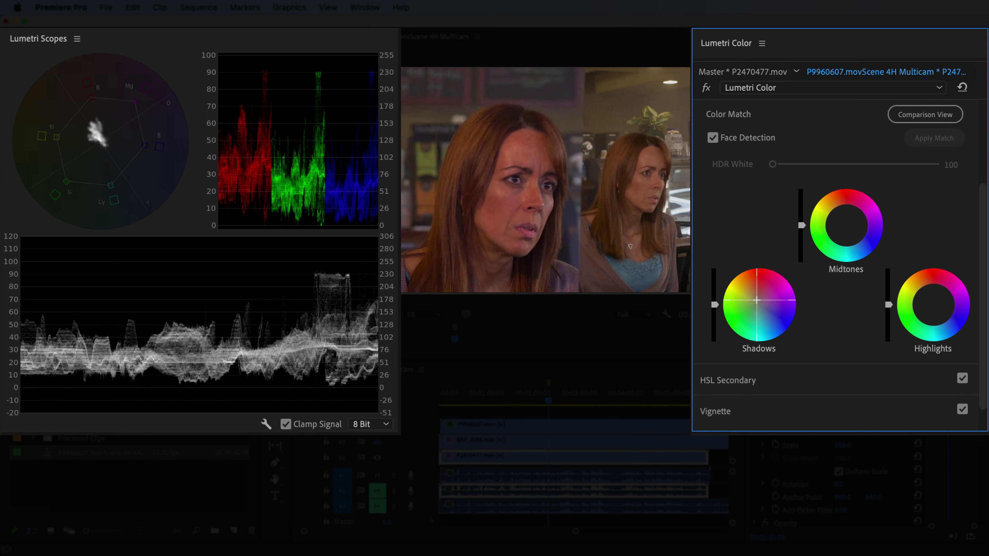
pyautogui.scroll(1, 759, 304)
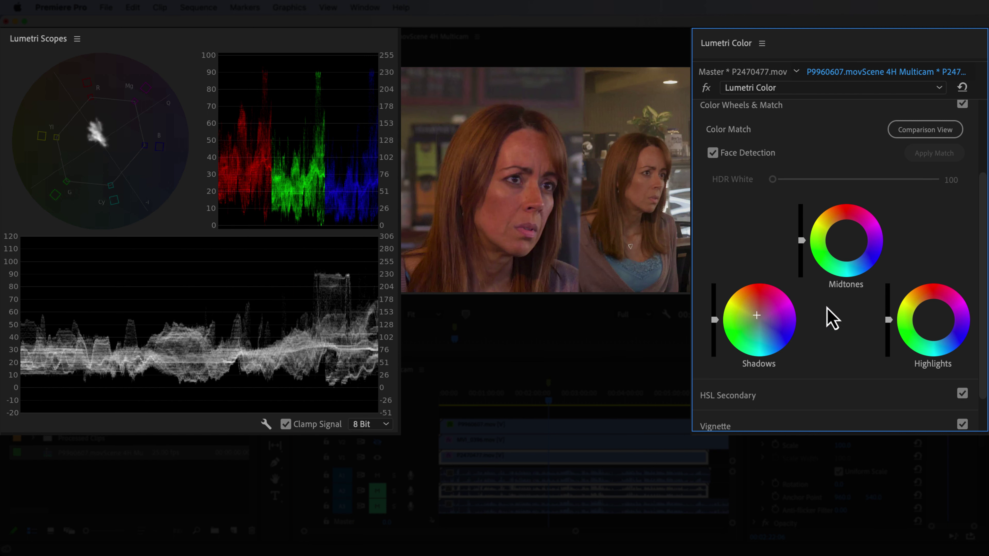
pyautogui.moveTo(932, 320); pyautogui.dragTo(931, 317)
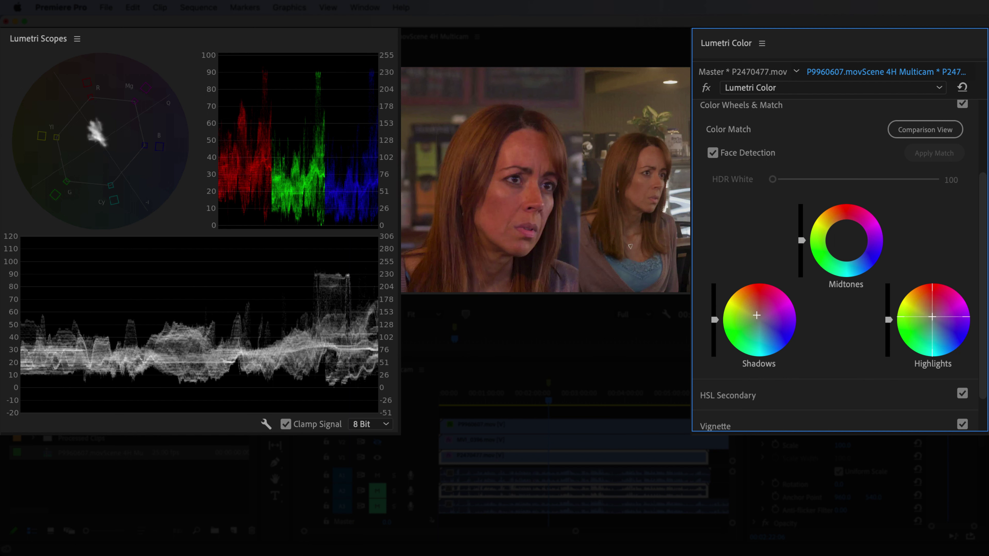
pyautogui.scroll(1, 933, 331)
pyautogui.moveTo(845, 255); pyautogui.dragTo(844, 252)
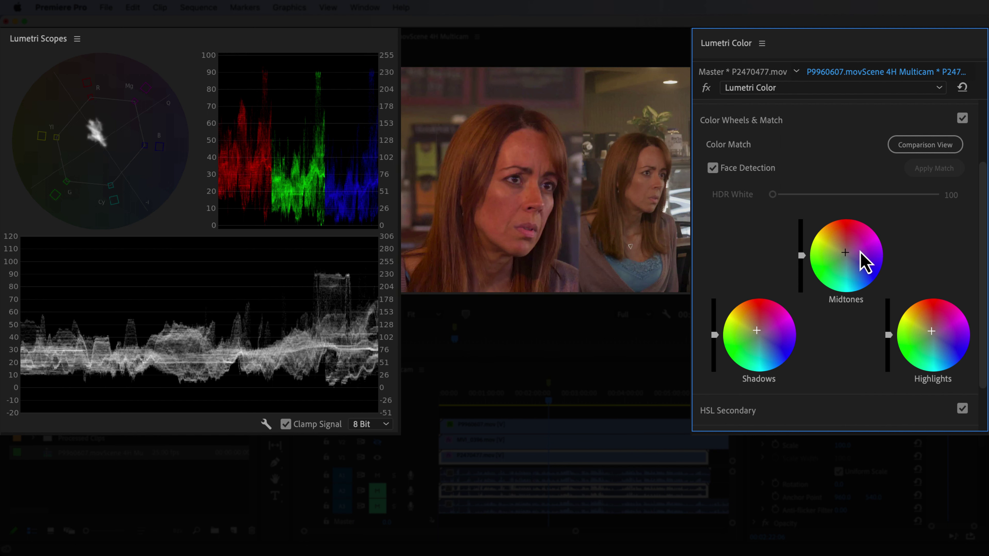
# - Reduce the basic correction saturation of P2470477.mov to 70 and fine-tune it slightly lower
pyautogui.scroll(5, 778, 198)
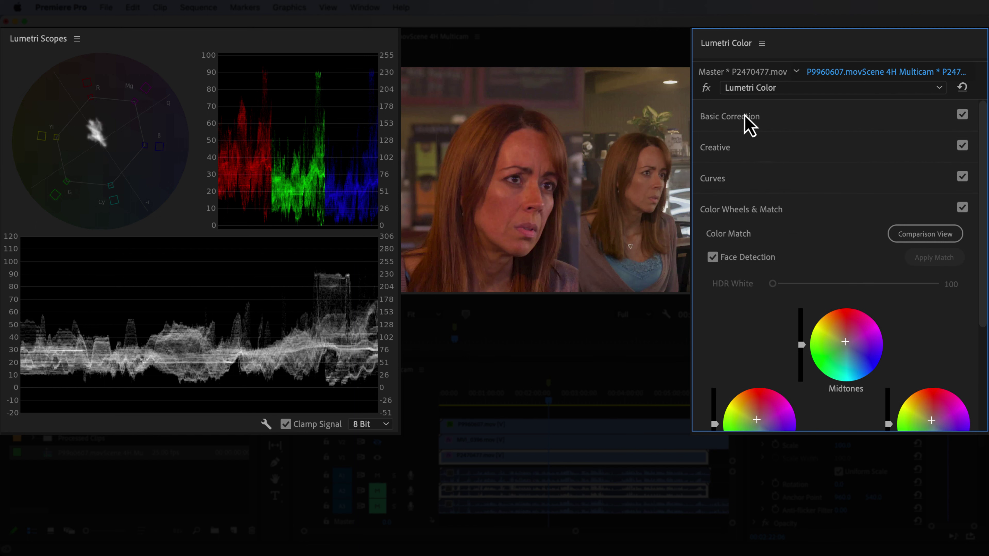
pyautogui.click(748, 124)
pyautogui.scroll(-3, 746, 233)
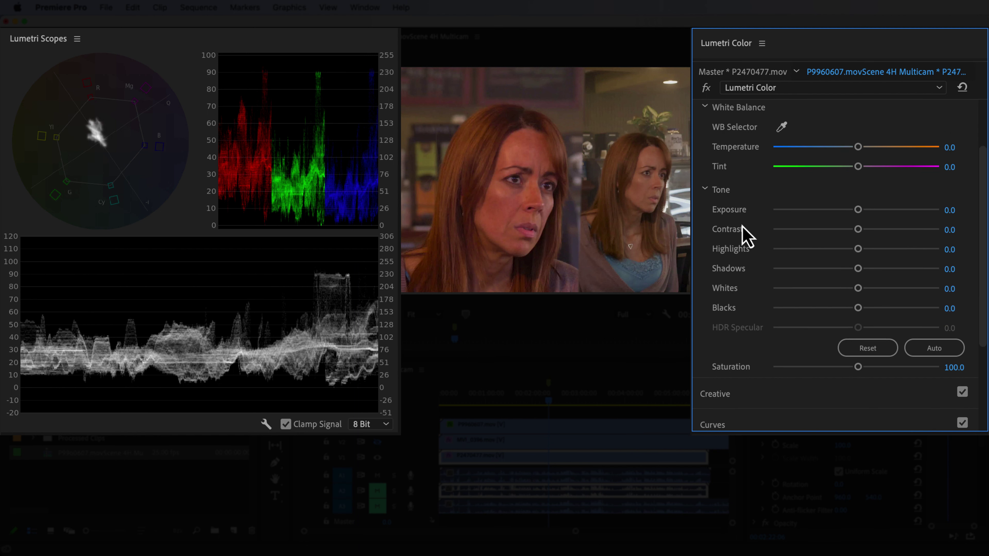
pyautogui.click(953, 368)
pyautogui.write('70')
pyautogui.press('Return')
pyautogui.moveTo(830, 372); pyautogui.dragTo(825, 371)
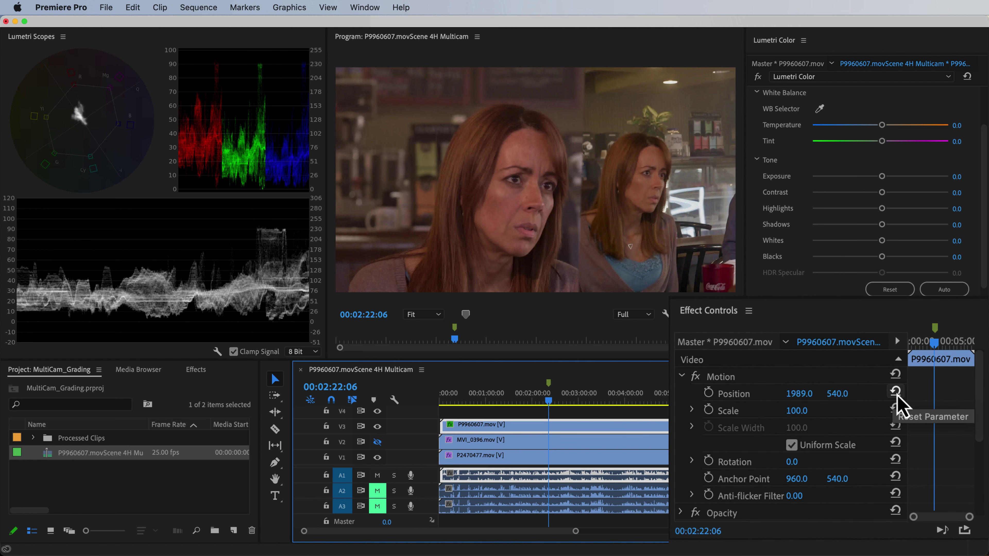
# - Reset the Position of P9960607.mov to its default and make track V2 visible again
pyautogui.click(896, 397)
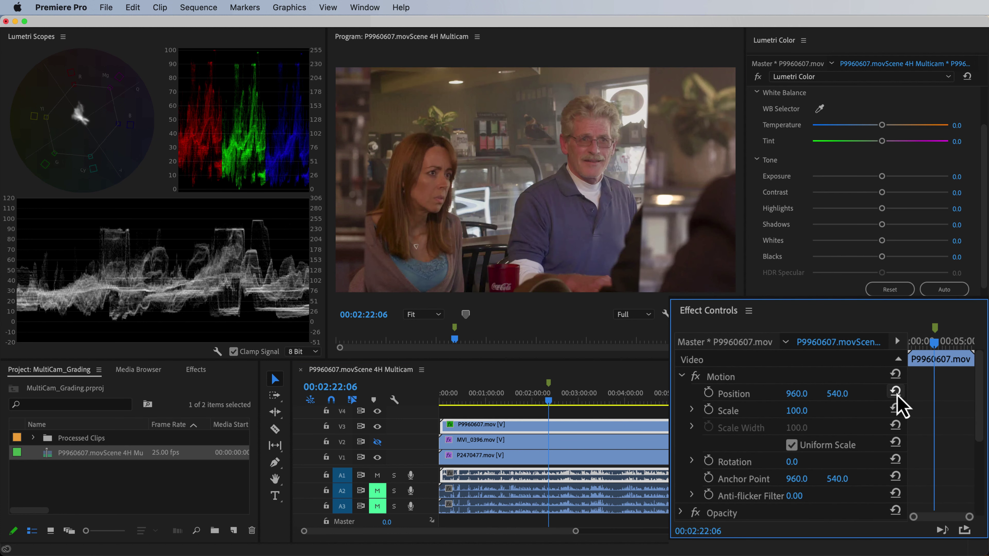
pyautogui.click(682, 376)
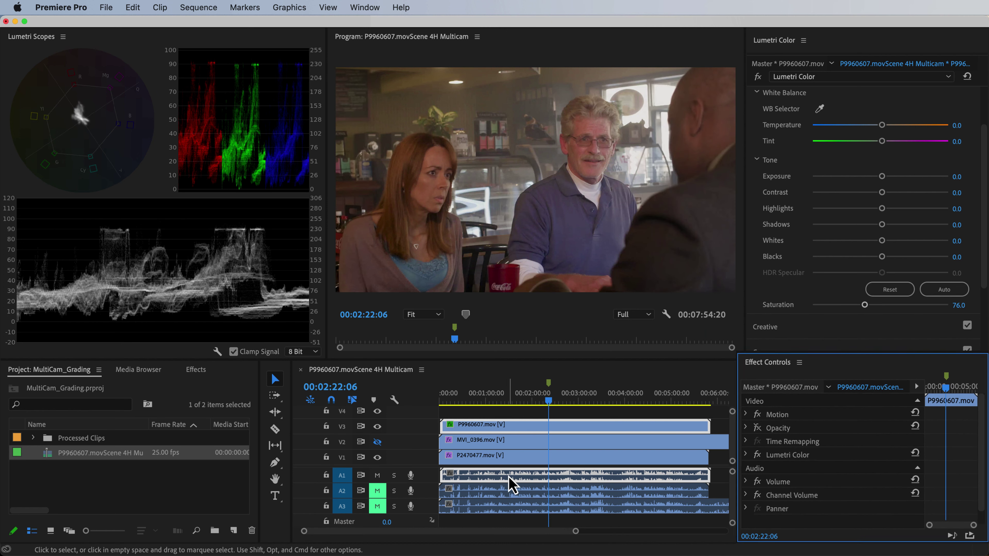
pyautogui.click(378, 443)
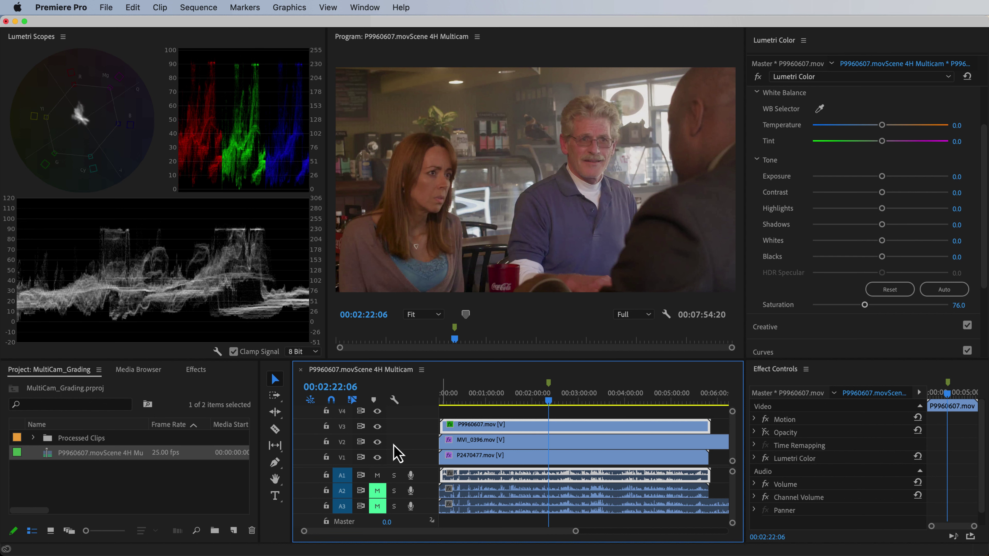
# - Open the P9960607.movScene 4H Multicam sequence in the Source Monitor and play its angles from about 00:02:00
pyautogui.click(52, 464)
pyautogui.doubleClick(48, 458)
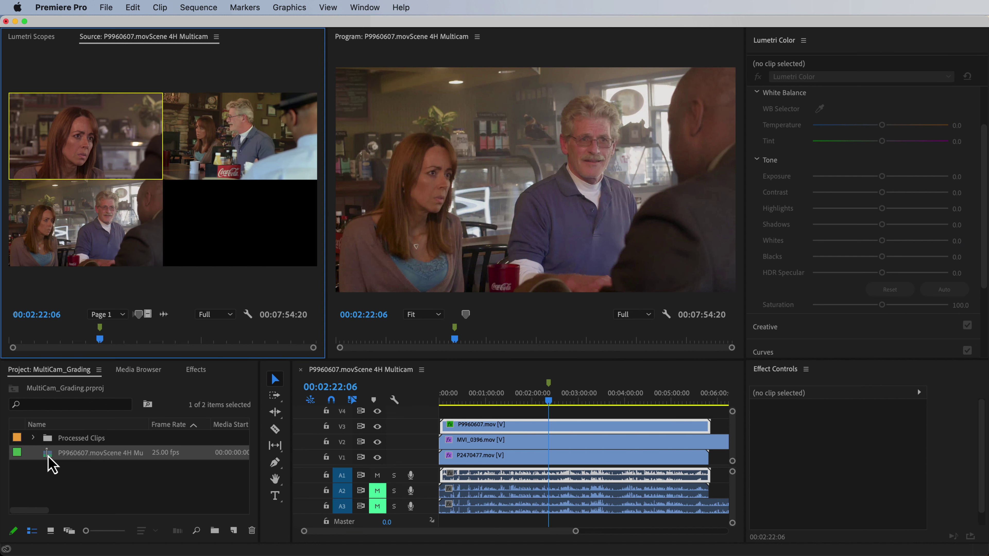
pyautogui.moveTo(100, 339)
pyautogui.mouseDown()
pyautogui.moveTo(71, 340)
pyautogui.moveTo(84, 340)
pyautogui.mouseUp()
pyautogui.moveTo(114, 449); pyautogui.dragTo(117, 449)
pyautogui.press('space')
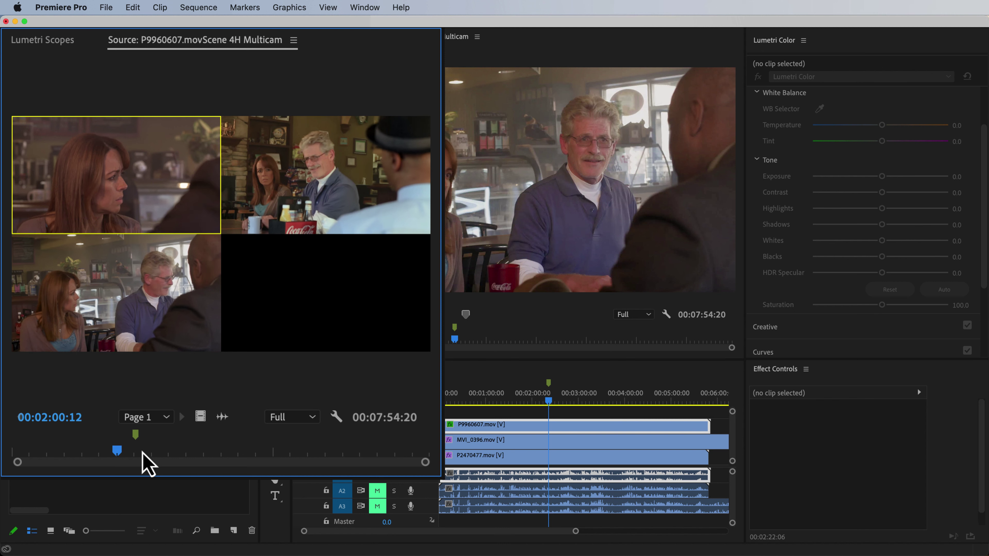